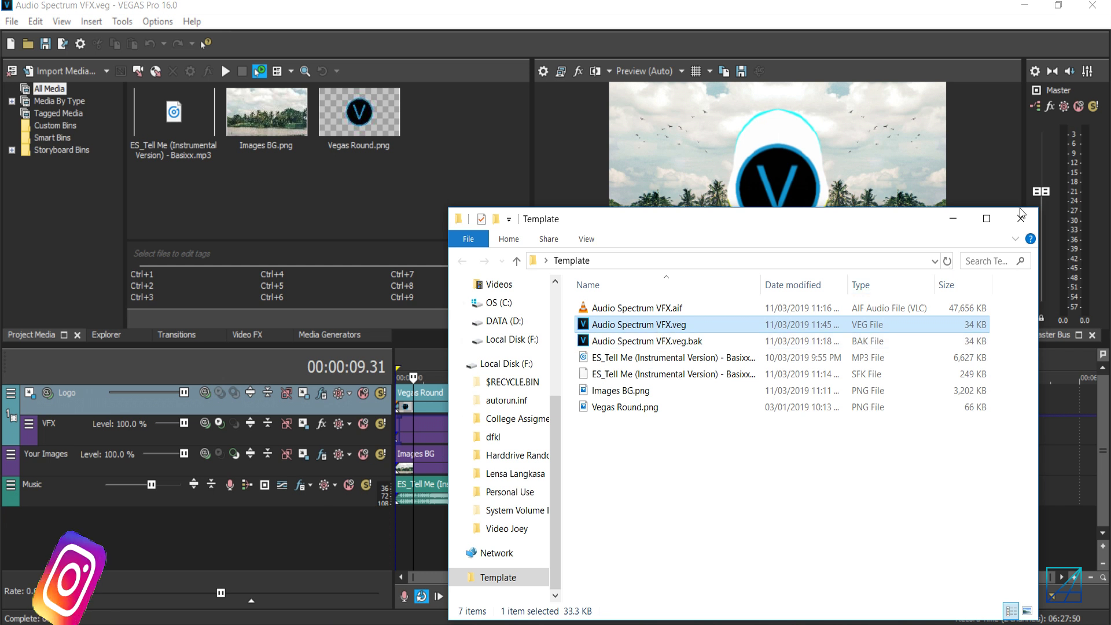
# - Close the Template folder window after viewing the Audio Spectrum VFX project files
pyautogui.click(993, 220)
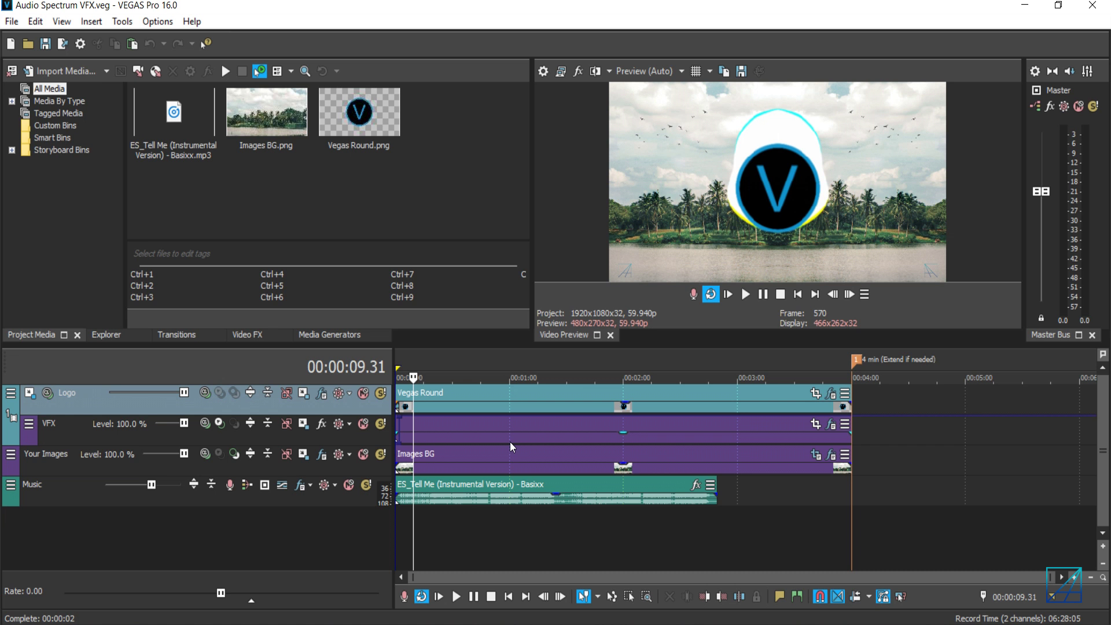
pyautogui.click(421, 439)
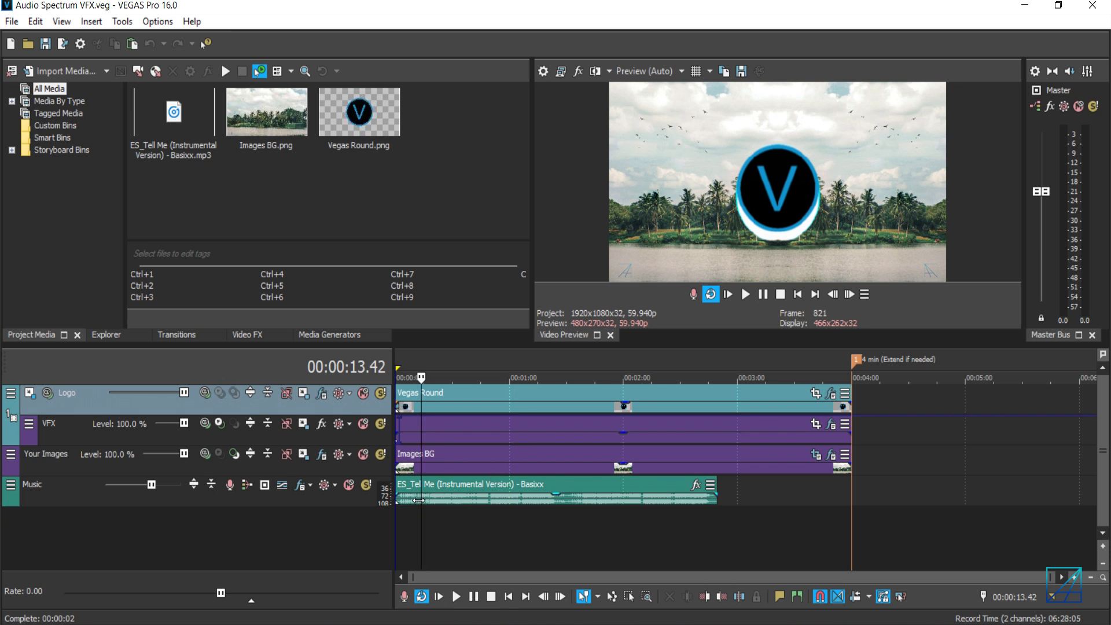
pyautogui.moveTo(418, 500); pyautogui.dragTo(409, 501)
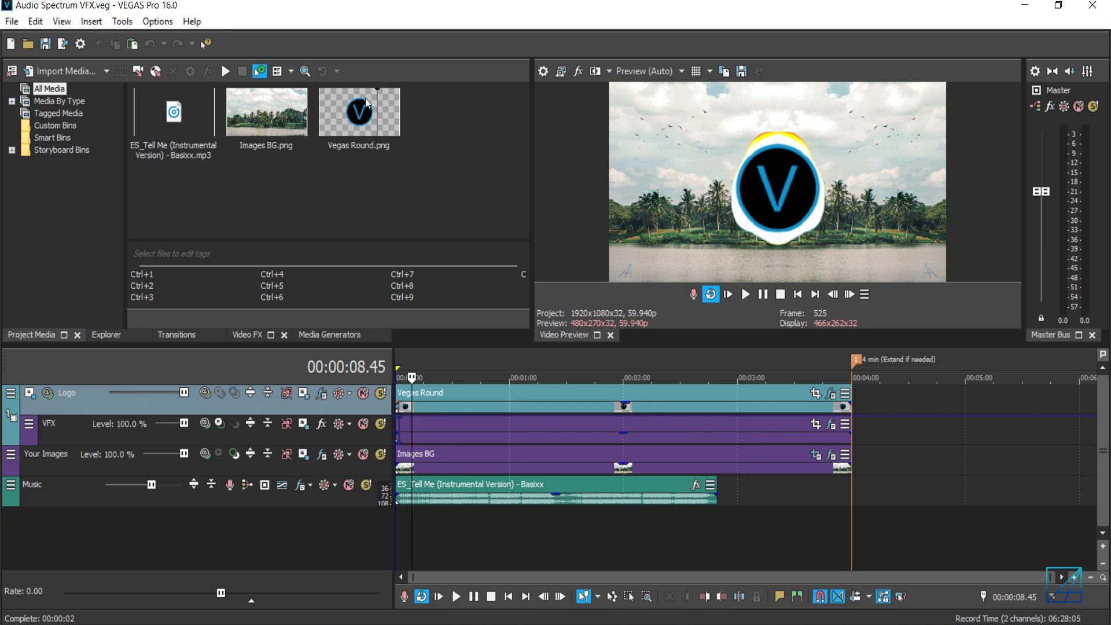
# - Replace the Vegas Round.png logo media with Trap Logo.png from Desktop > Stuff
pyautogui.rightClick(370, 119)
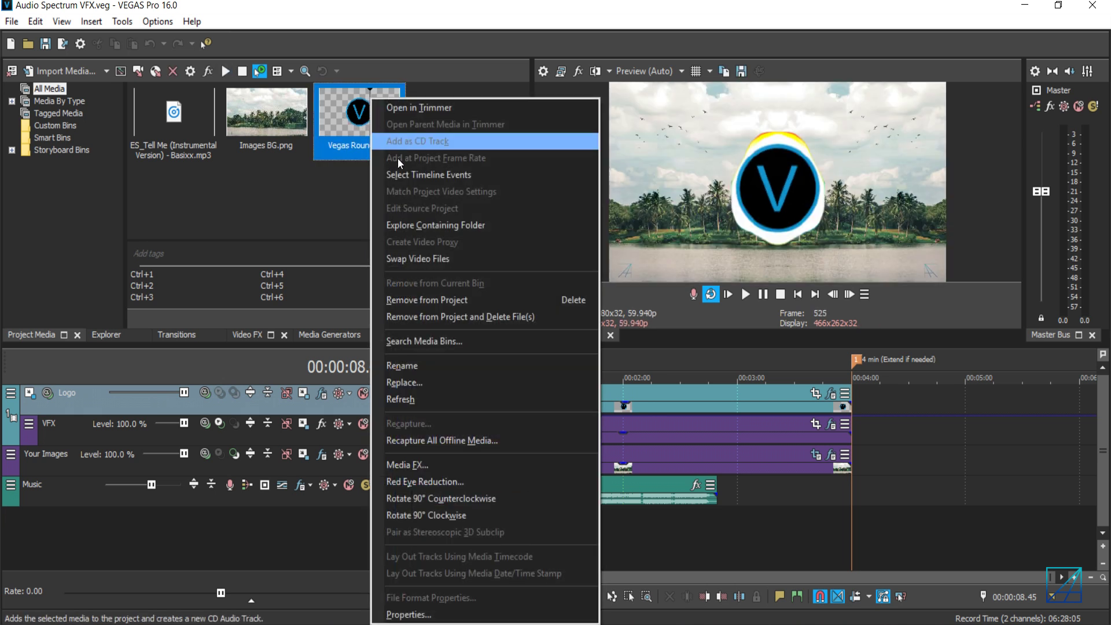
pyautogui.click(439, 383)
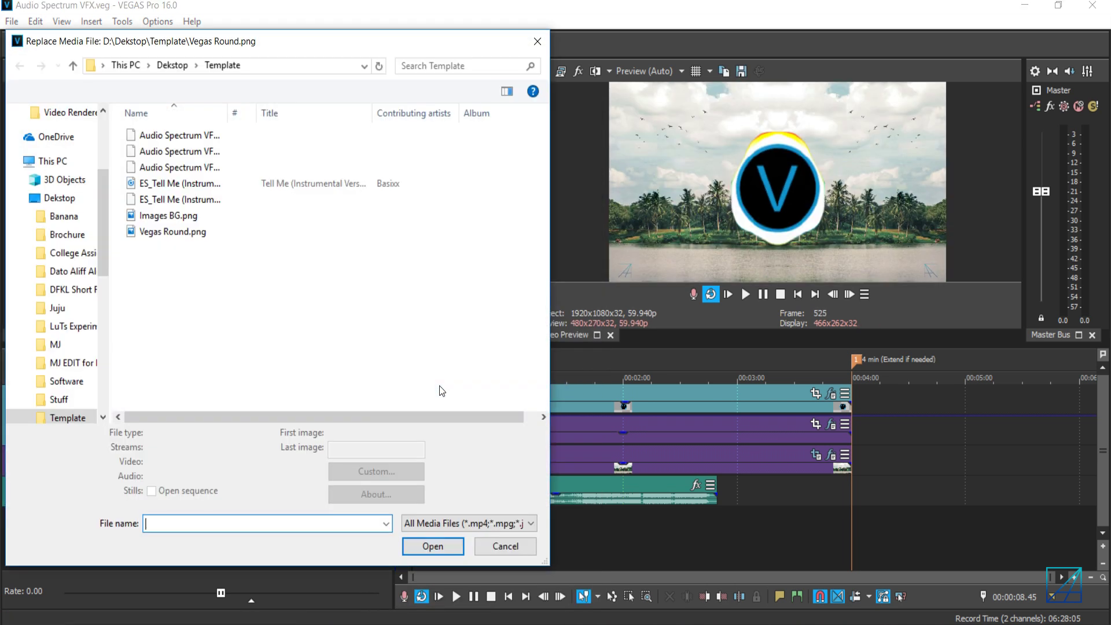
pyautogui.scroll(3, 96, 185)
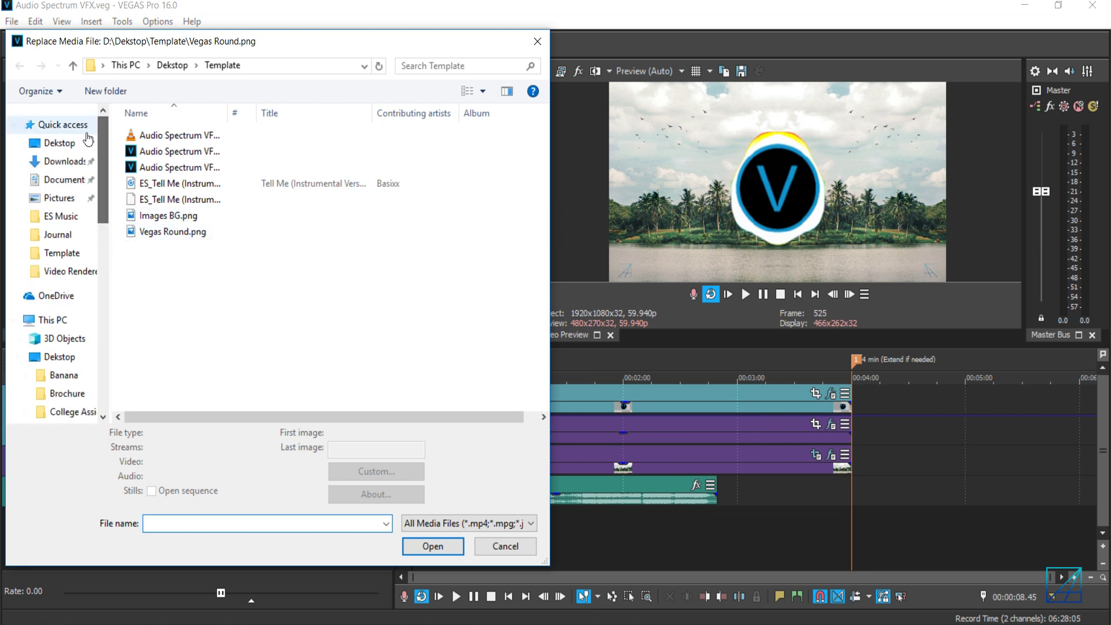
pyautogui.click(61, 143)
pyautogui.moveTo(538, 178)
pyautogui.mouseDown()
pyautogui.moveTo(549, 331)
pyautogui.moveTo(545, 174)
pyautogui.mouseUp()
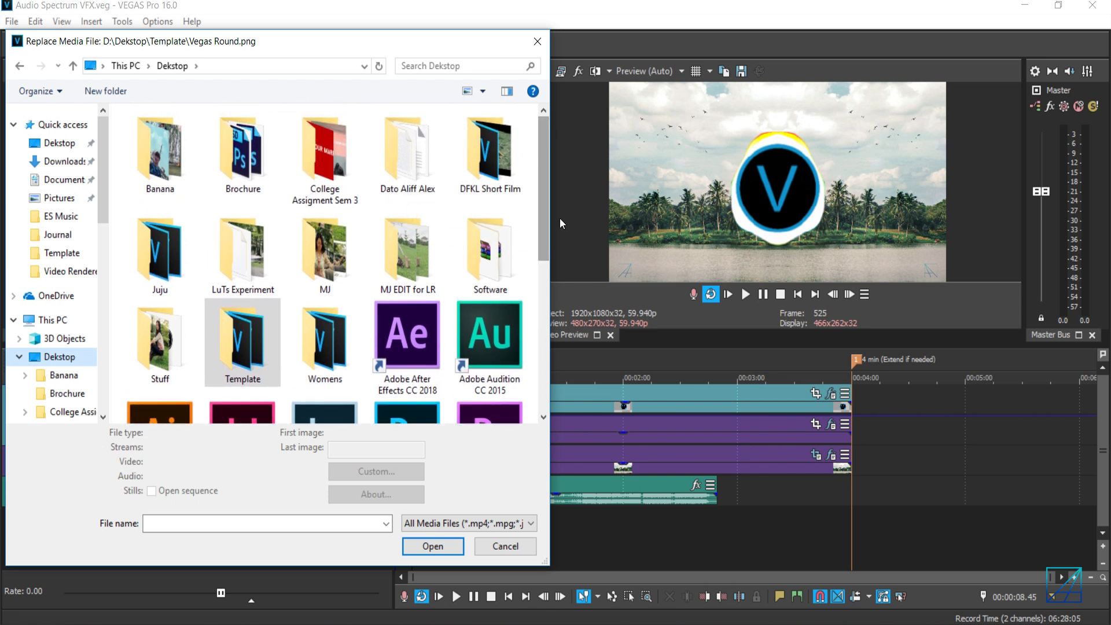
pyautogui.moveTo(435, 44); pyautogui.dragTo(517, 28)
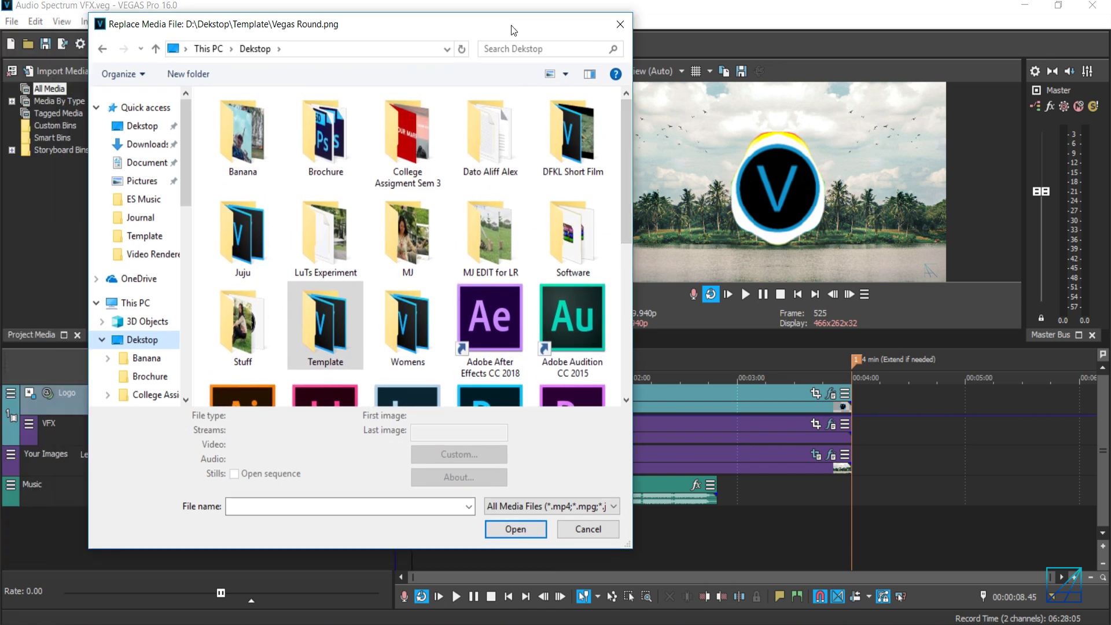
pyautogui.doubleClick(240, 321)
pyautogui.click(389, 152)
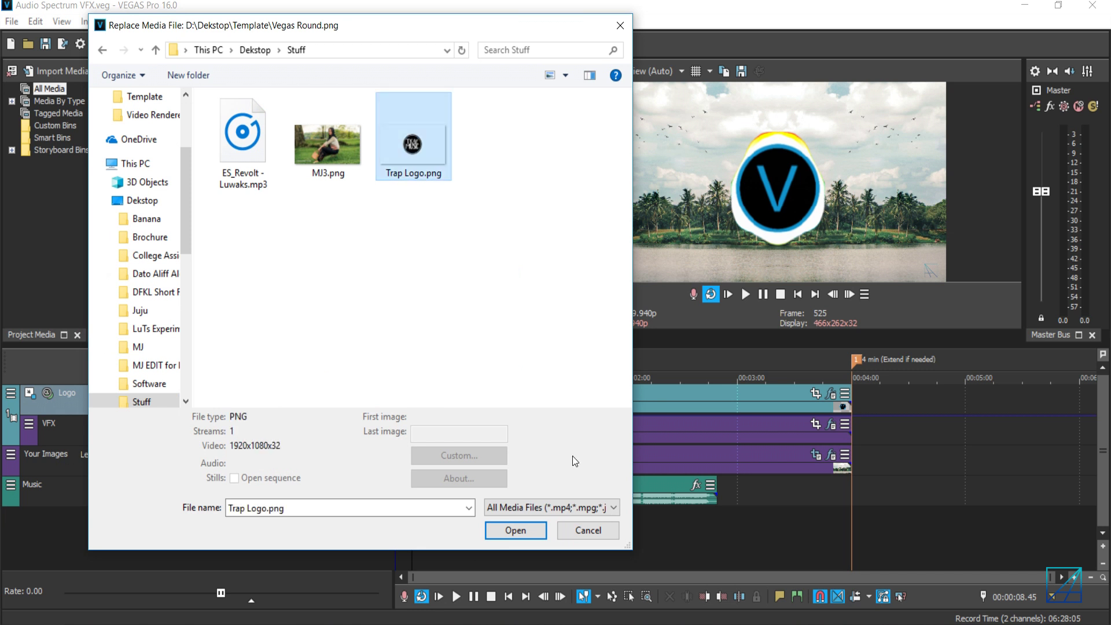
pyautogui.click(526, 529)
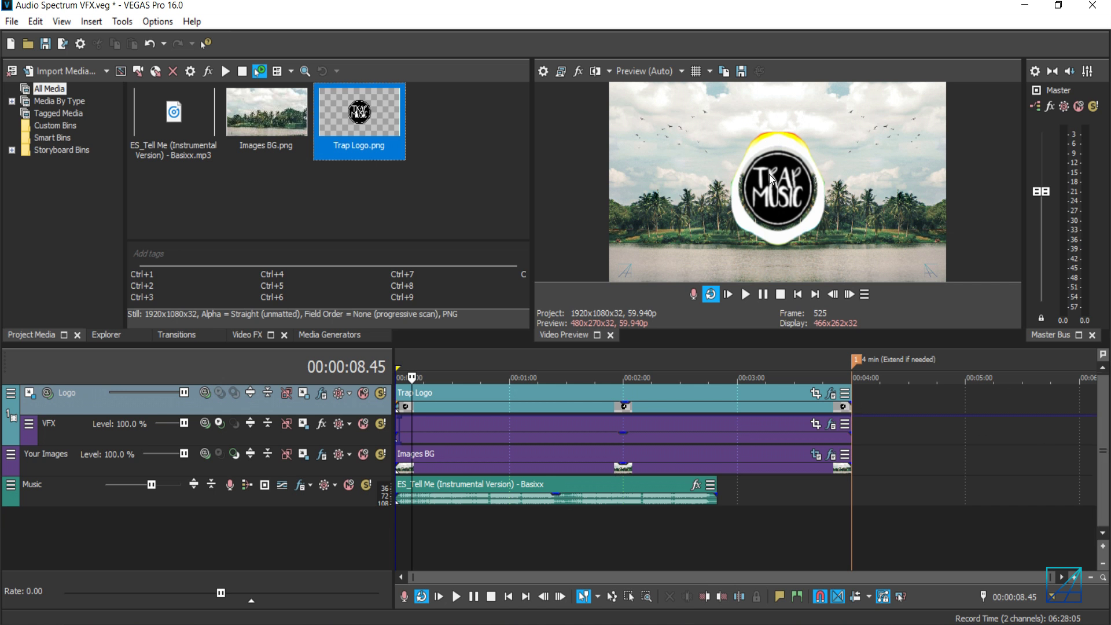
# - Scale the Trap Logo's Picture In Picture up from 0.706 to 0.786
pyautogui.scroll(3, 1085, 539)
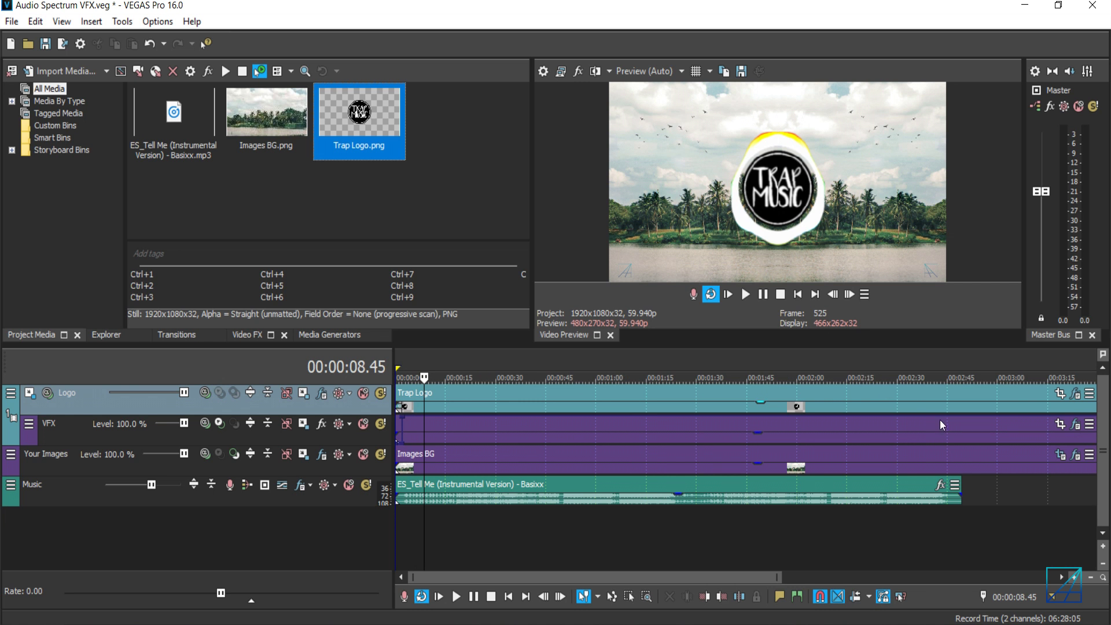
pyautogui.scroll(-3, 940, 419)
pyautogui.click(818, 394)
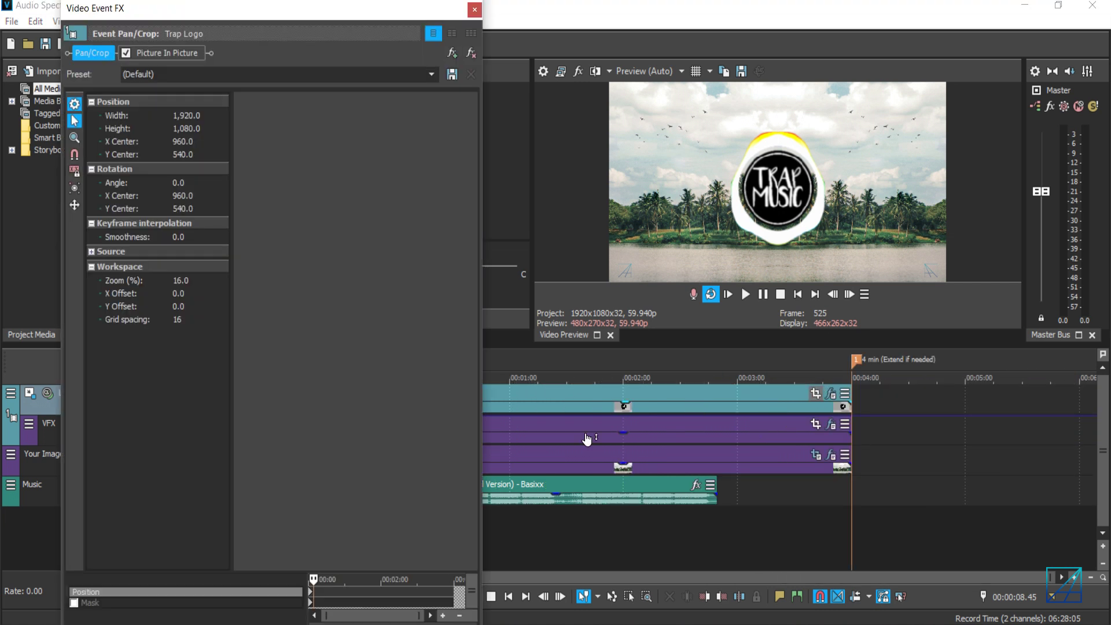
pyautogui.click(172, 50)
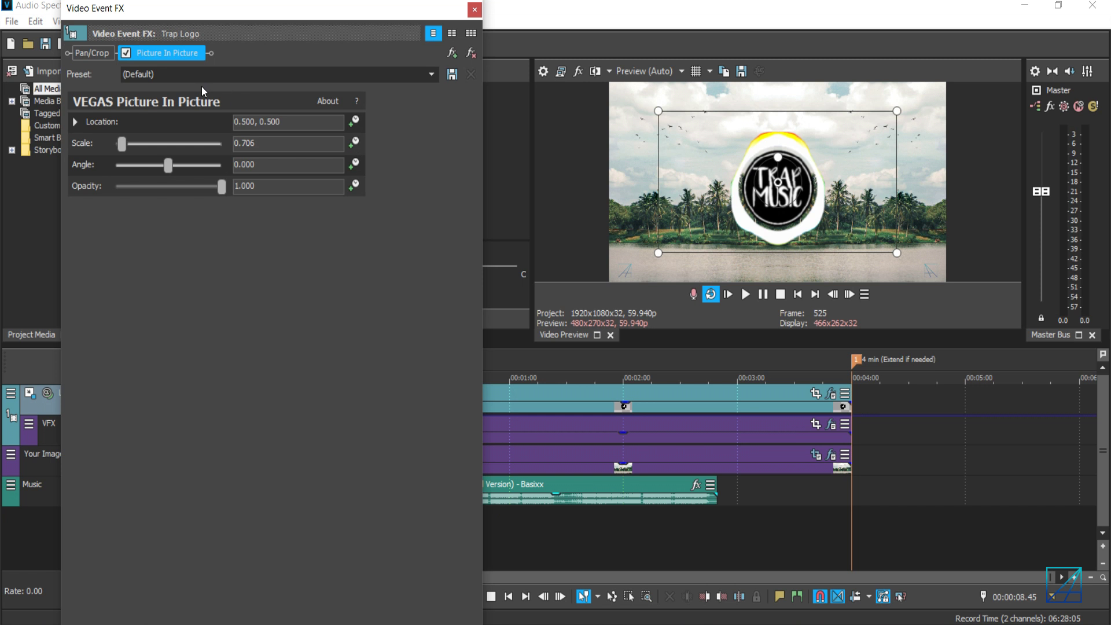
pyautogui.click(181, 53)
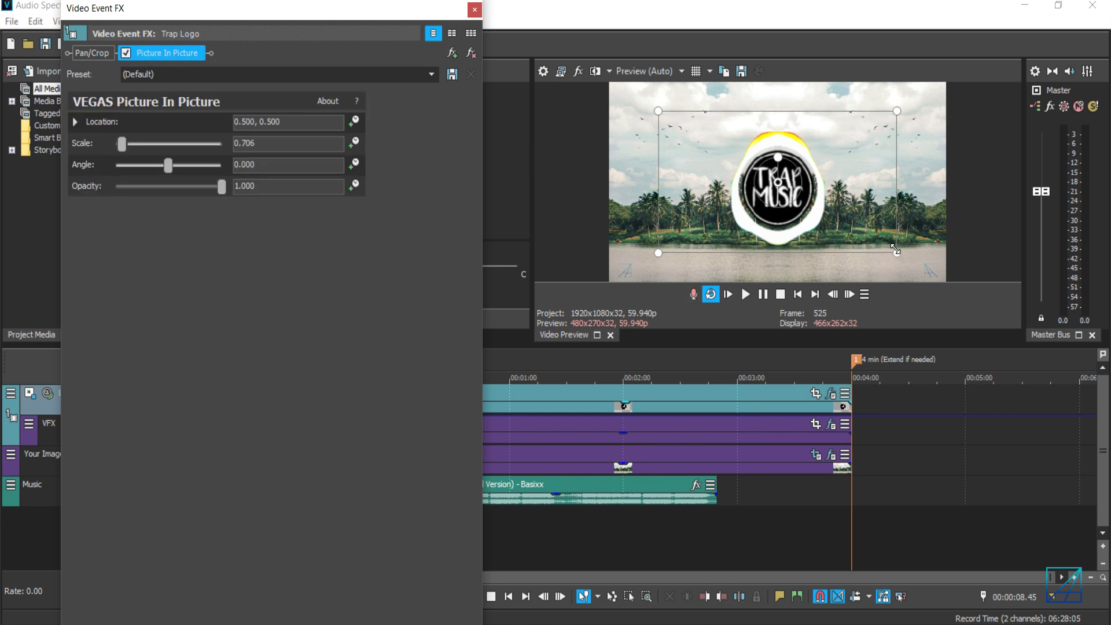
pyautogui.moveTo(896, 253); pyautogui.dragTo(910, 252)
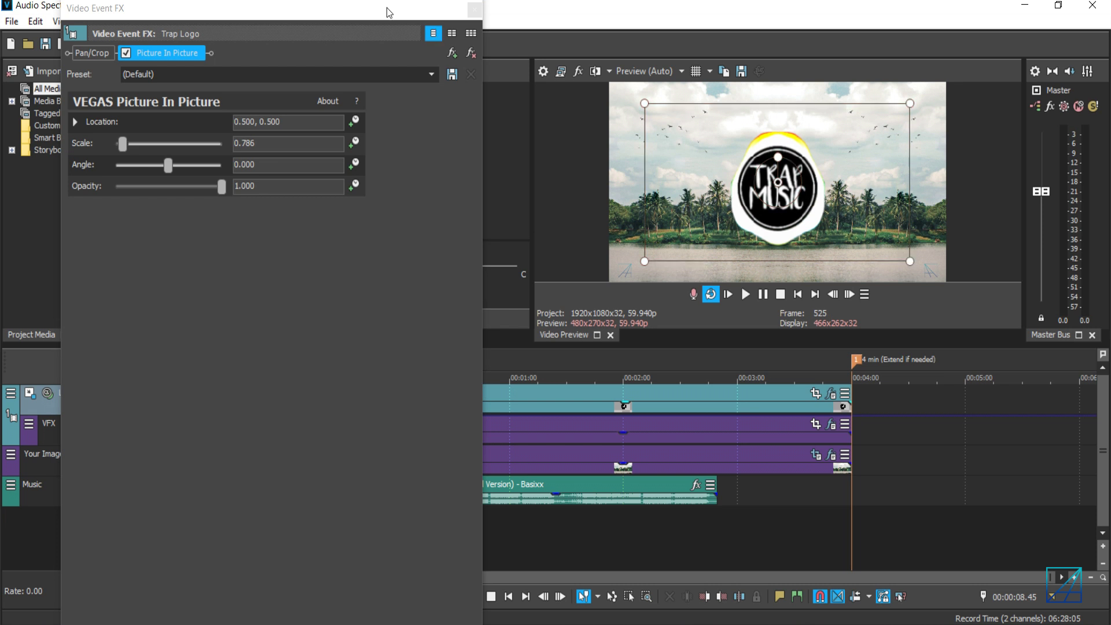
pyautogui.click(474, 8)
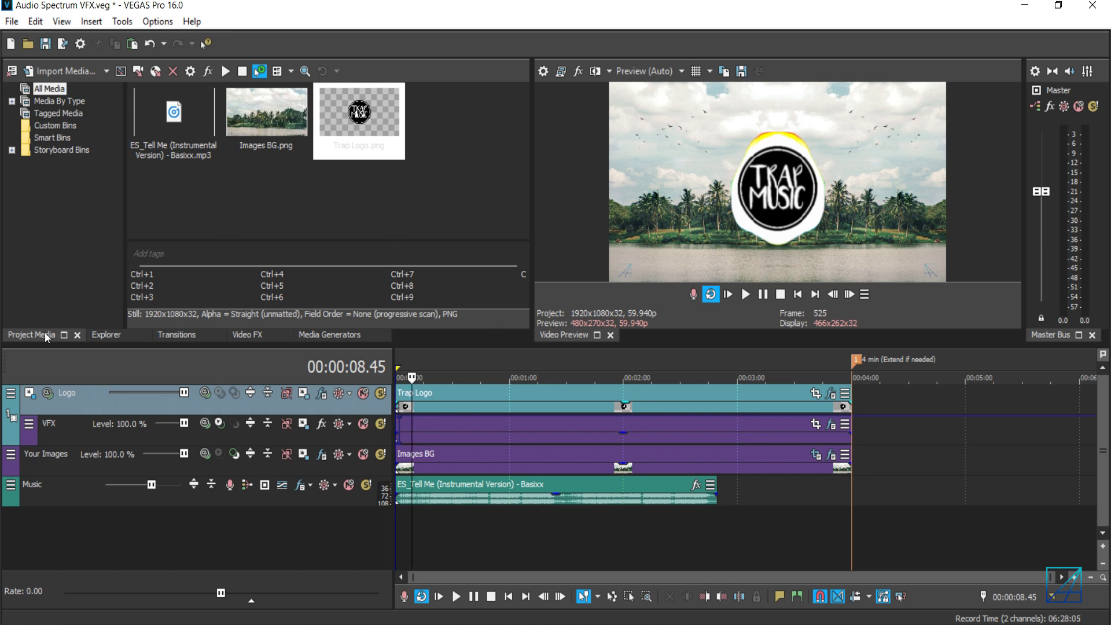
# - Swap the Images BG.png background media for MJ3.png from the Stuff folder
pyautogui.click(257, 123)
pyautogui.rightClick(257, 120)
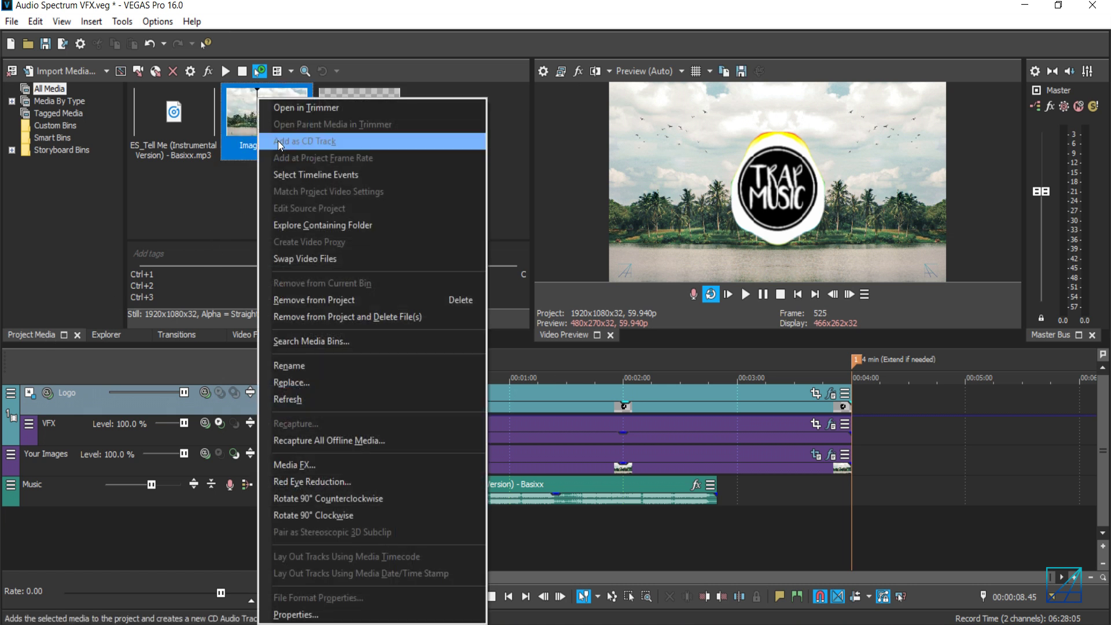
pyautogui.click(321, 376)
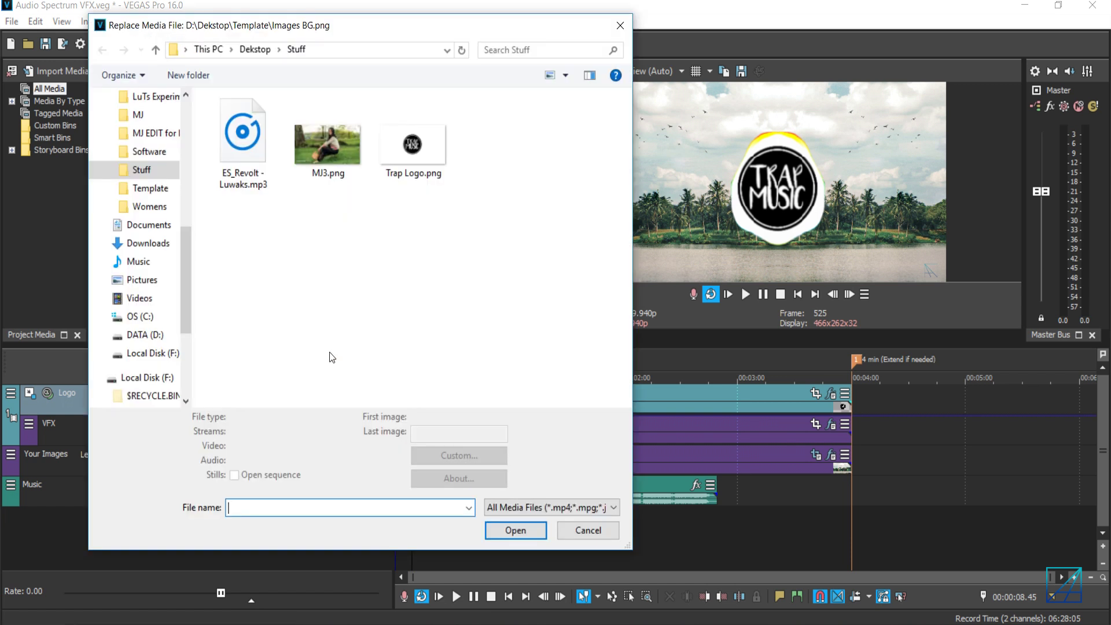
pyautogui.click(344, 155)
pyautogui.click(523, 536)
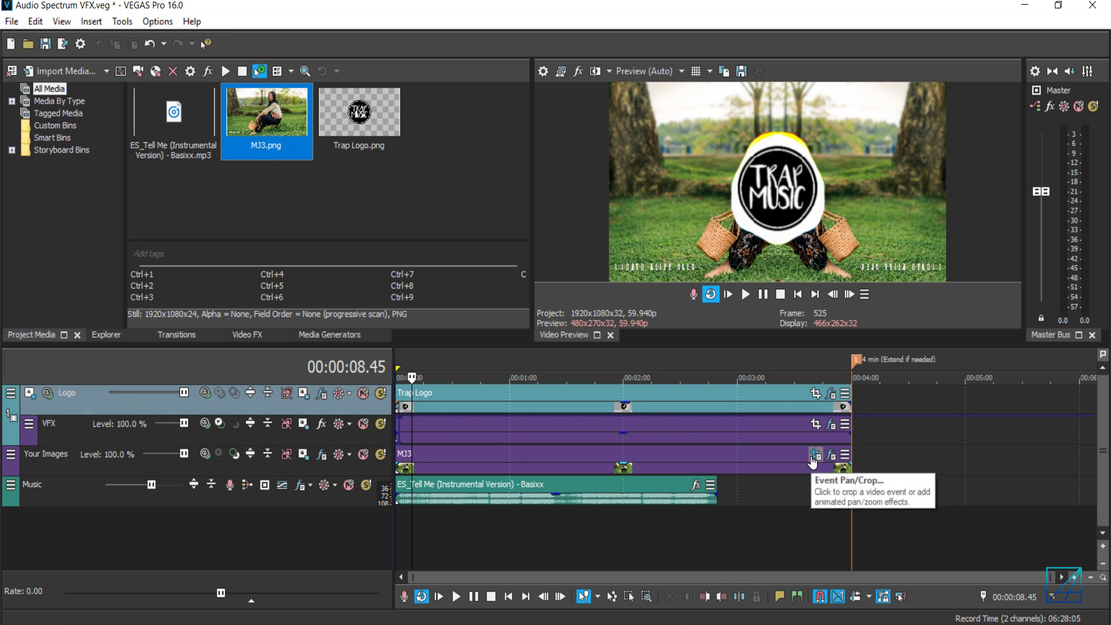
# - In the MJ3 event's Pan/Crop, pan the photo right at a later time position
pyautogui.click(33, 459)
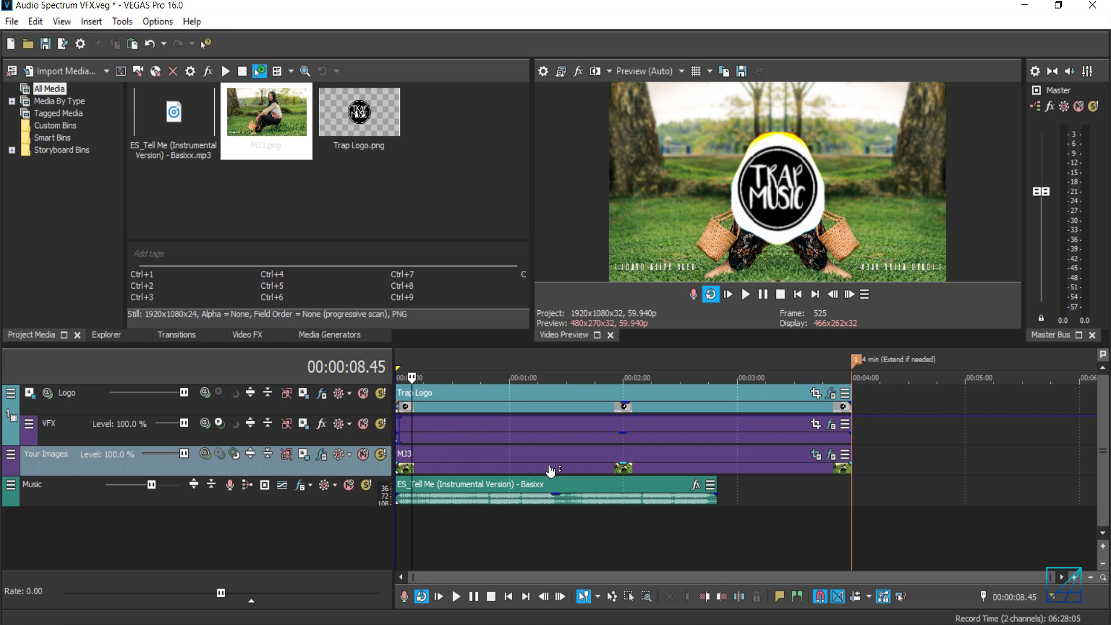
pyautogui.click(815, 456)
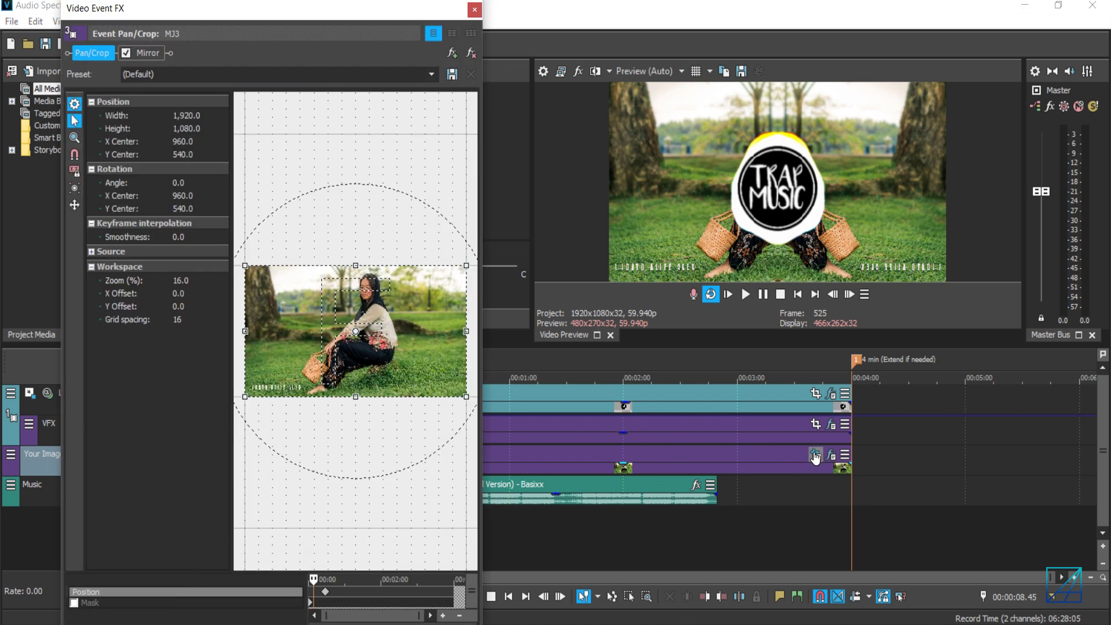
pyautogui.click(326, 595)
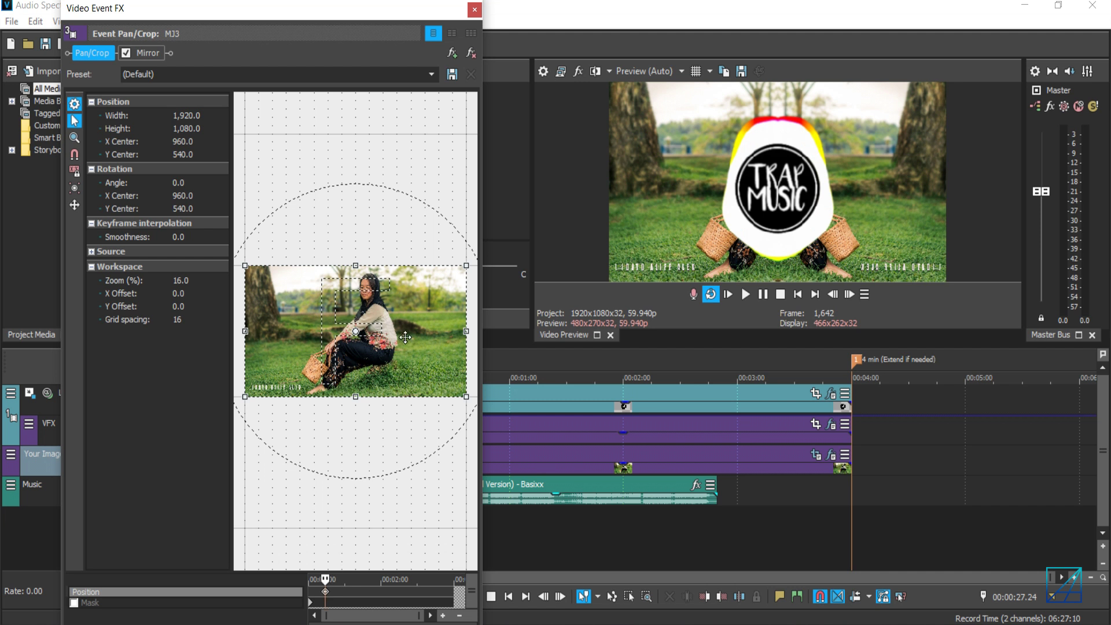
pyautogui.press('KP_6')
pyautogui.press('KP_6')
pyautogui.press('KP_6')
pyautogui.press('KP_6')
pyautogui.press('KP_6')
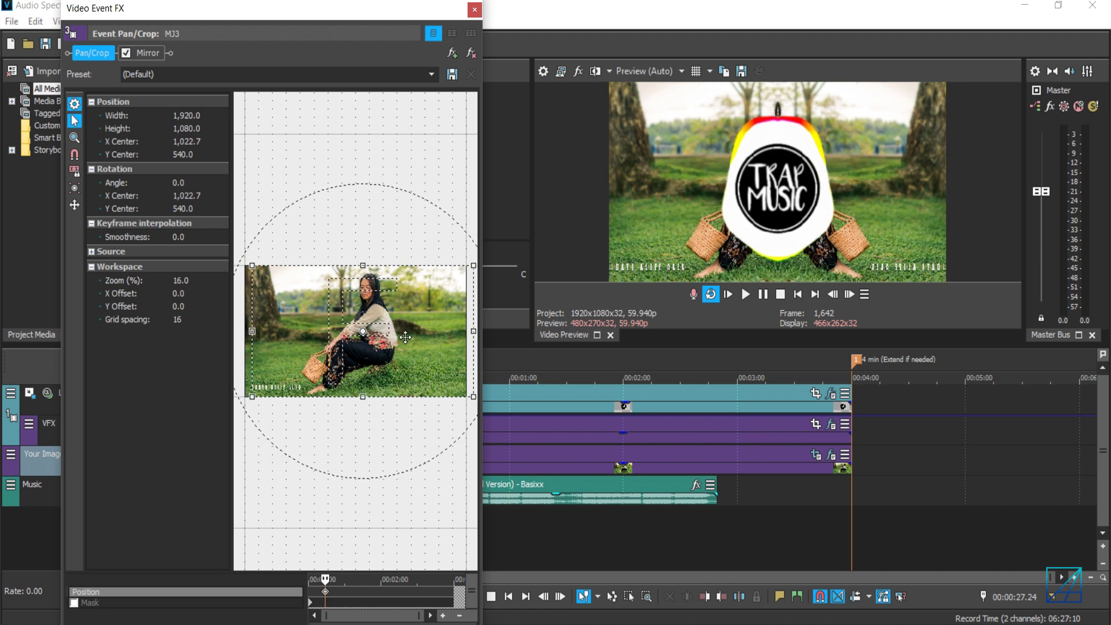
pyautogui.press('KP_6')
pyautogui.press('KP_6')
pyautogui.press('KP_6')
pyautogui.press('KP_6')
pyautogui.press('KP_6')
pyautogui.press('KP_6')
pyautogui.press('KP_6')
pyautogui.press('KP_6')
pyautogui.press('KP_6')
pyautogui.press('KP_6')
pyautogui.press('KP_6')
pyautogui.press('KP_6')
pyautogui.press('KP_6')
pyautogui.press('KP_6')
pyautogui.press('KP_6')
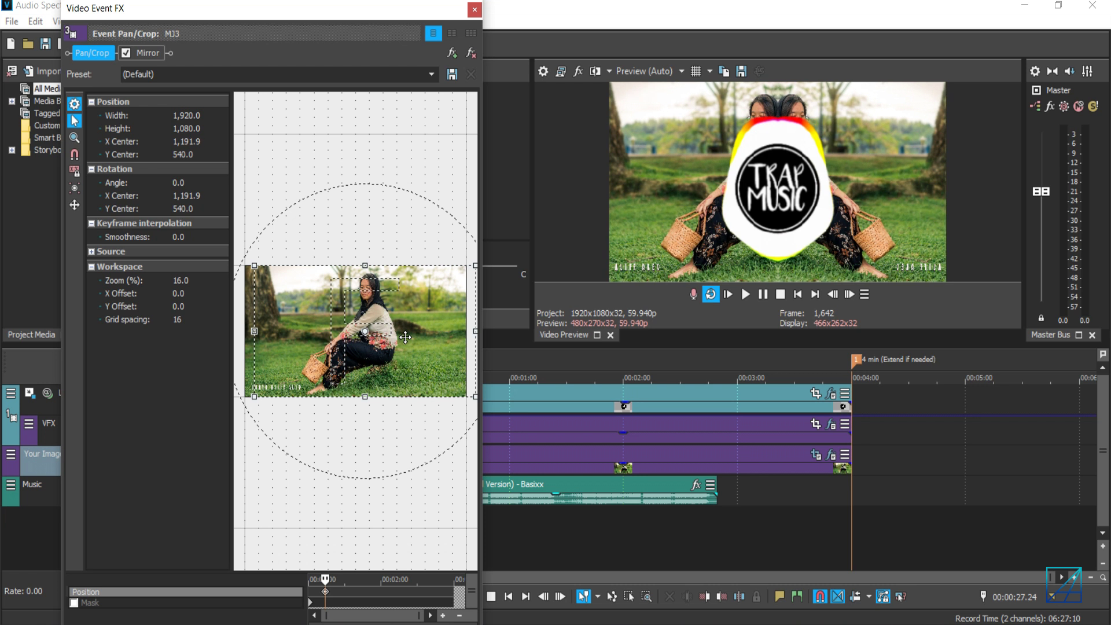
pyautogui.press('KP_6')
pyautogui.press('KP_6')
pyautogui.press('KP_6')
pyautogui.press('KP_6')
pyautogui.press('KP_6')
pyautogui.press('KP_6')
pyautogui.press('KP_6')
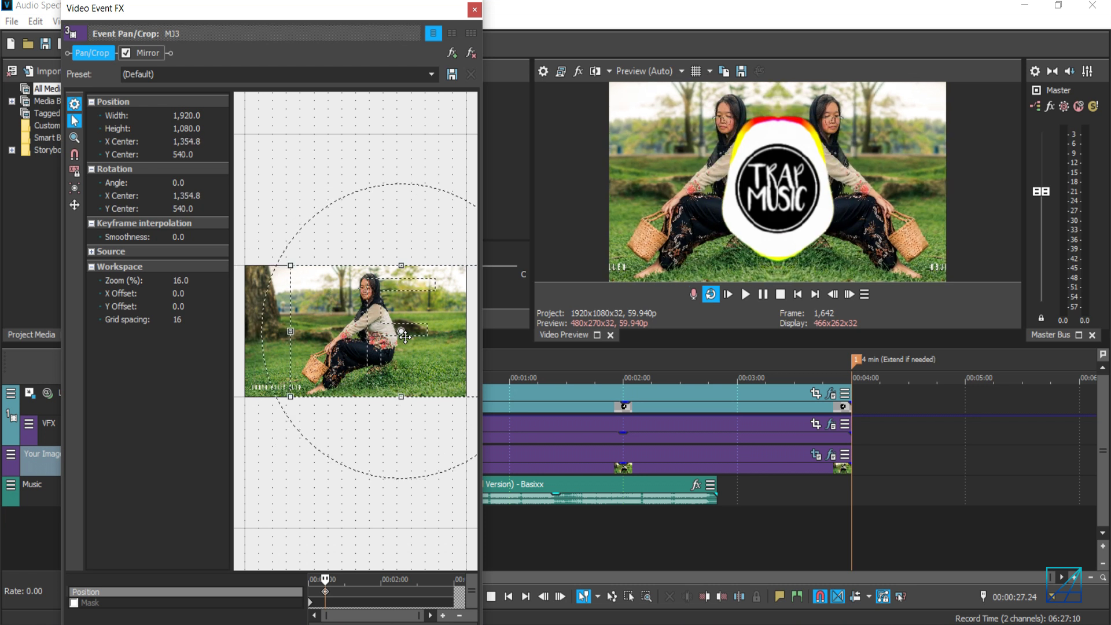
# - Set the mirror effect's angle to -90
pyautogui.click(149, 53)
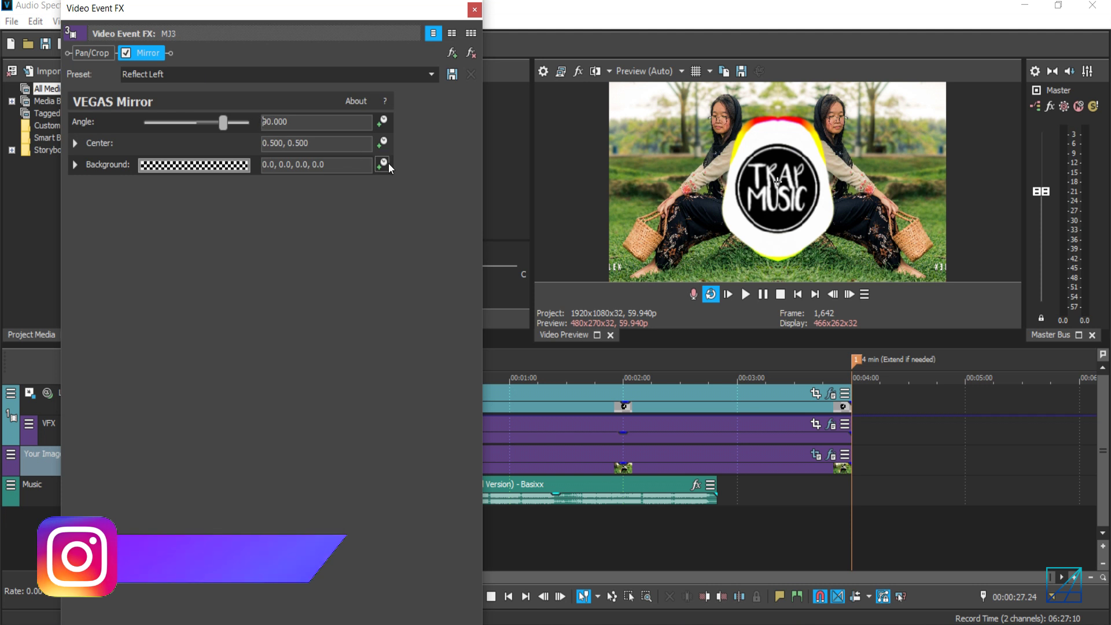
pyautogui.click(278, 121)
pyautogui.write('-90')
pyautogui.press('Return')
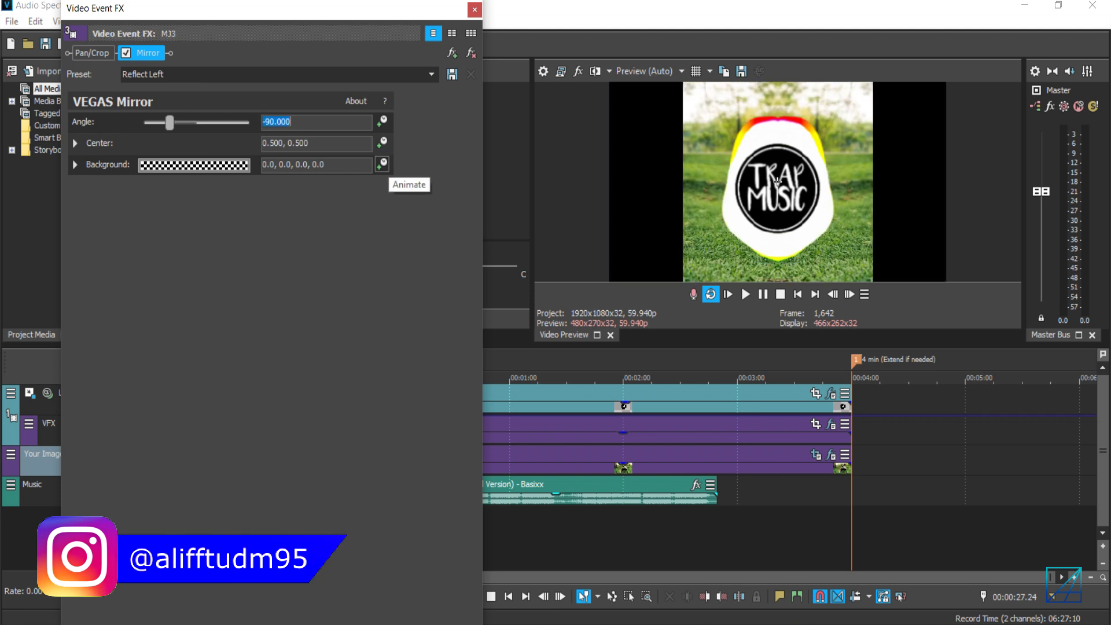
# - Shift the MJ3 photo left to X Center 521.3 so two mirrored figures flank the logo
pyautogui.click(92, 53)
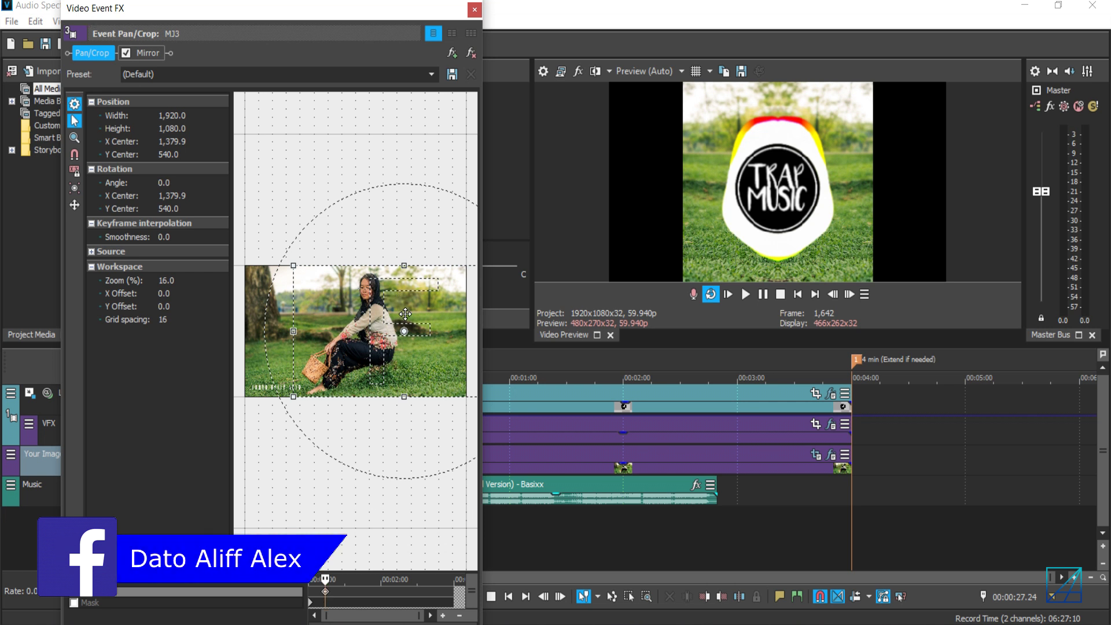
pyautogui.moveTo(406, 313); pyautogui.dragTo(405, 314)
pyautogui.press('Left')
pyautogui.press('Left')
pyautogui.press('Left')
pyautogui.press('Left')
pyautogui.press('Left')
pyautogui.press('Left')
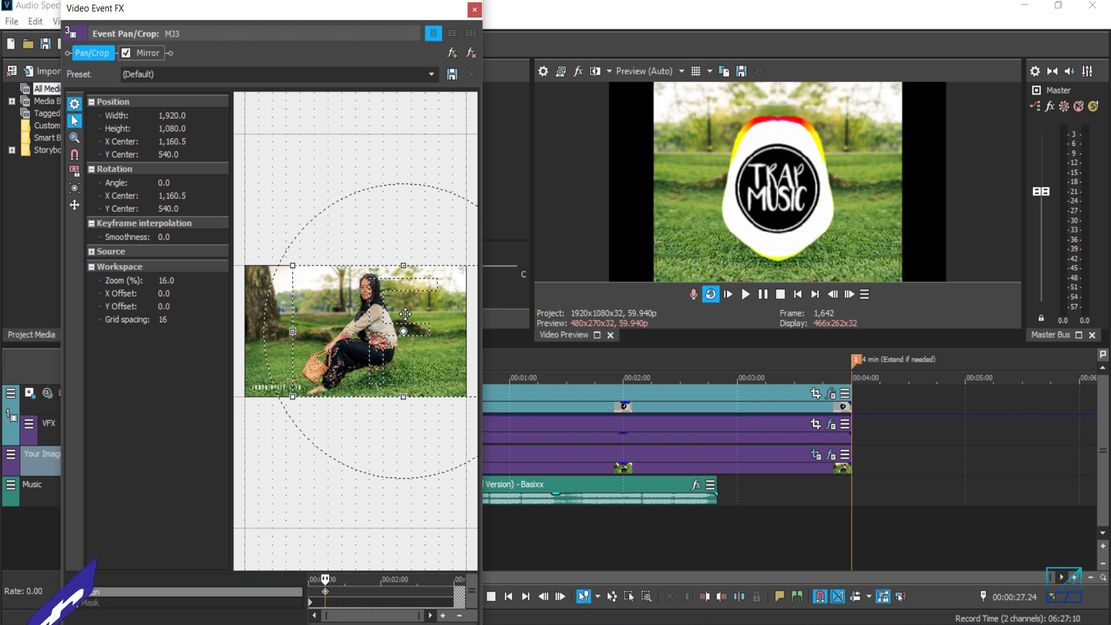
pyautogui.press('Left')
pyautogui.press('Left')
pyautogui.press('Left')
pyautogui.press('Left')
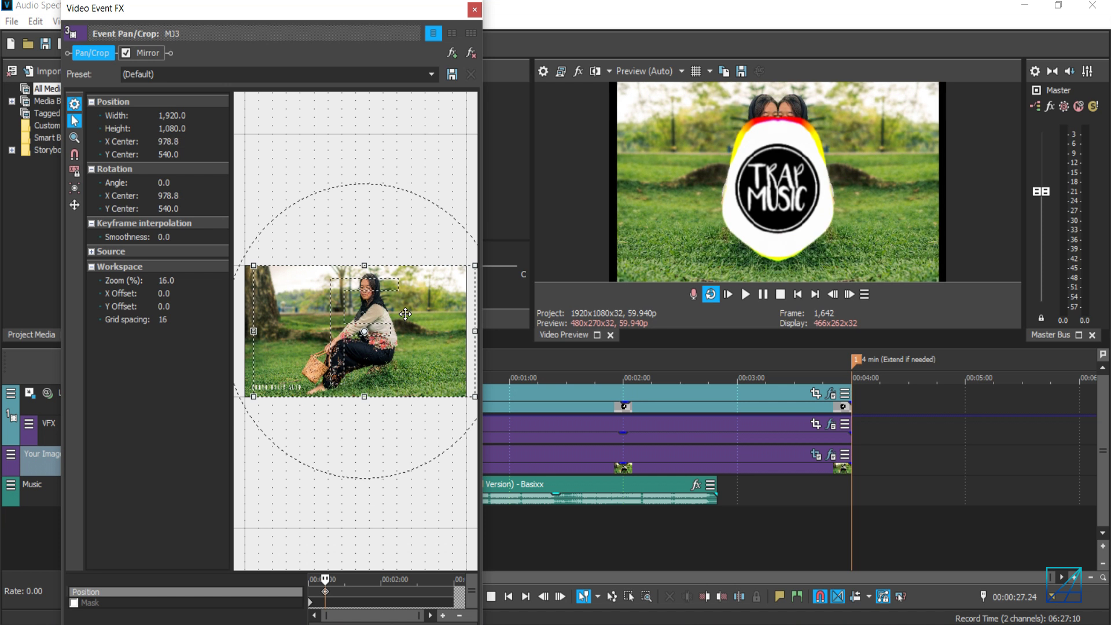
pyautogui.press('Left')
pyautogui.press('Left')
pyautogui.press('Left')
pyautogui.press('Left')
pyautogui.press('Left')
pyautogui.press('Left')
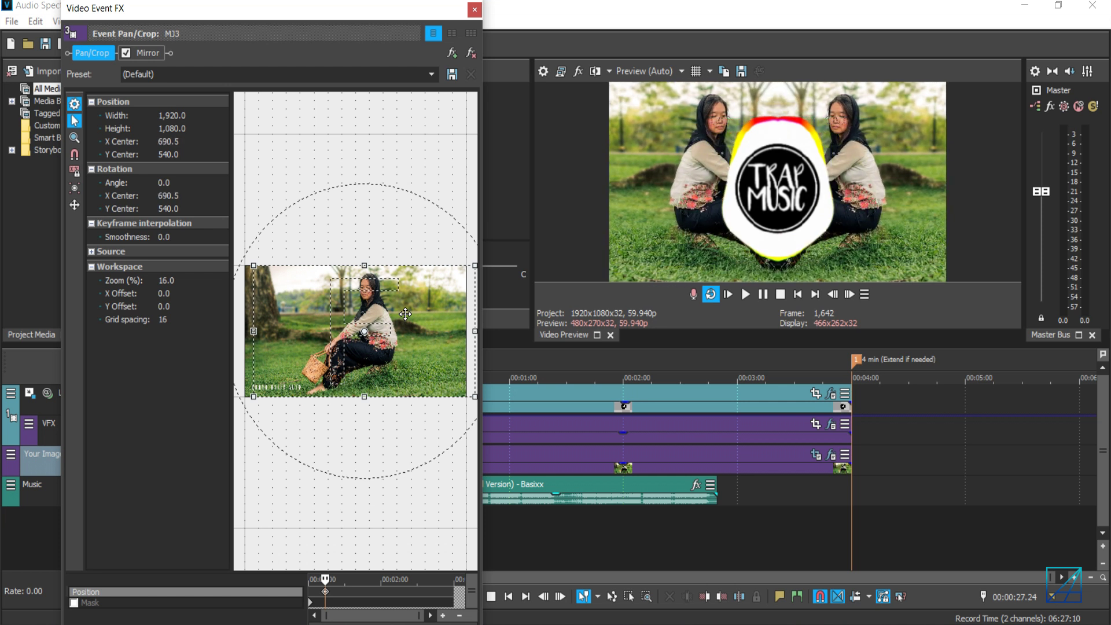
pyautogui.press('Left')
pyautogui.press('Left')
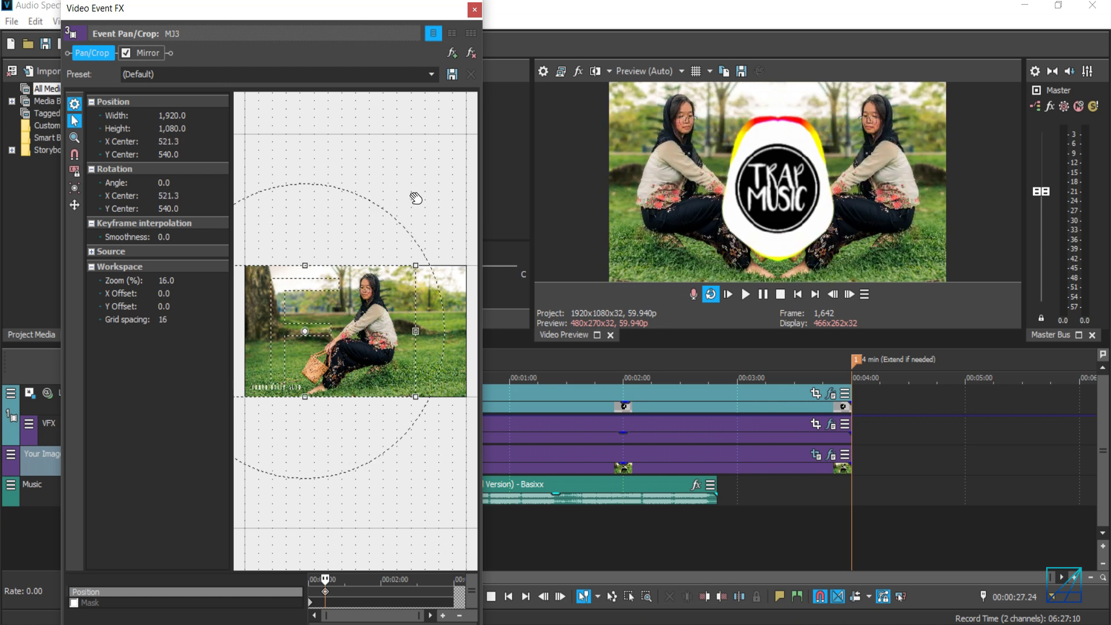
pyautogui.click(474, 9)
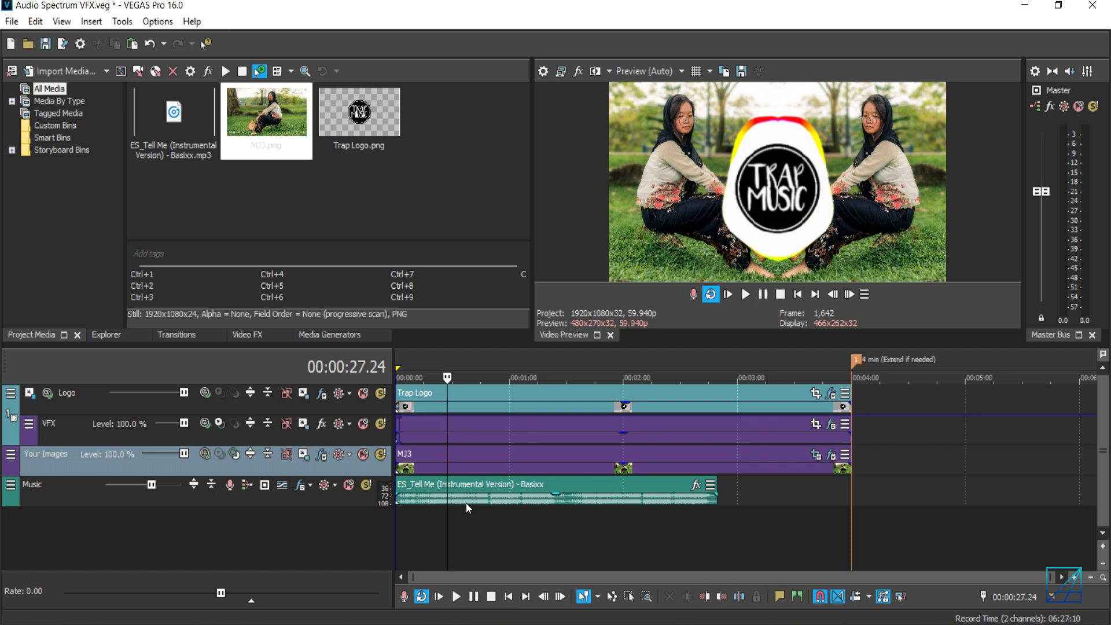
pyautogui.click(422, 480)
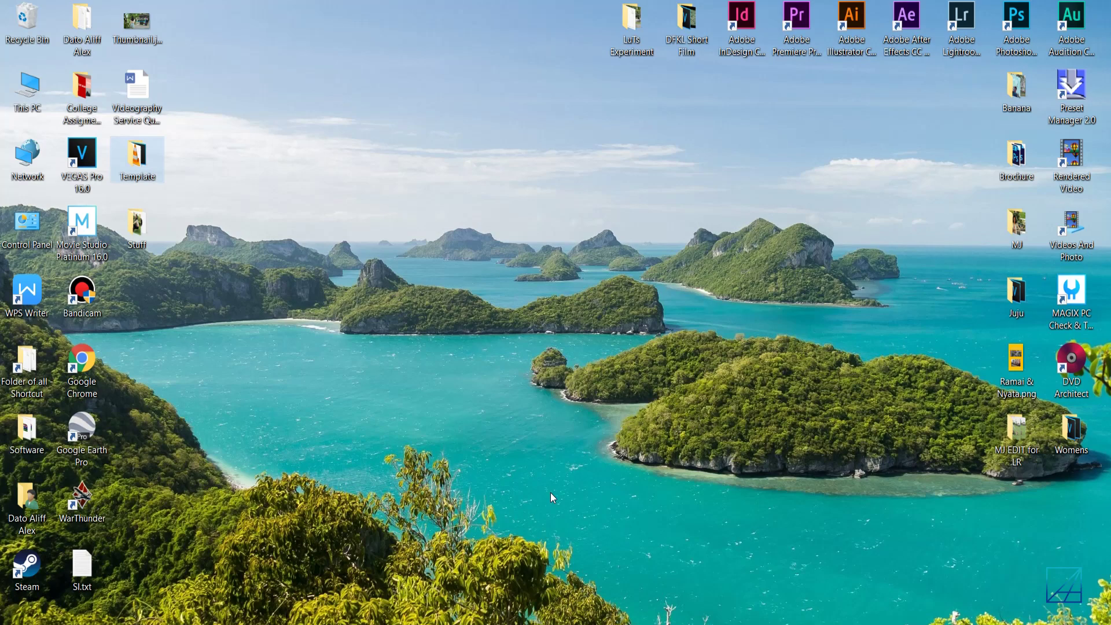
# - Drag ES_Revolt - Luwaks.mp3 from the Stuff folder onto the VEGAS timeline
pyautogui.doubleClick(161, 222)
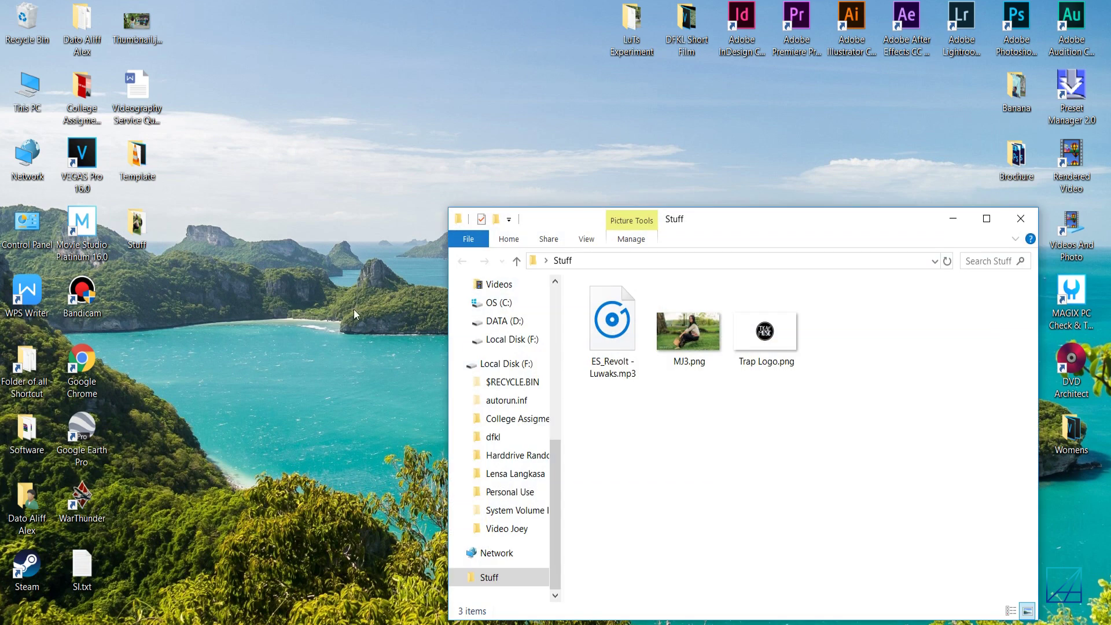
pyautogui.click(613, 325)
pyautogui.moveTo(612, 324); pyautogui.dragTo(97, 621)
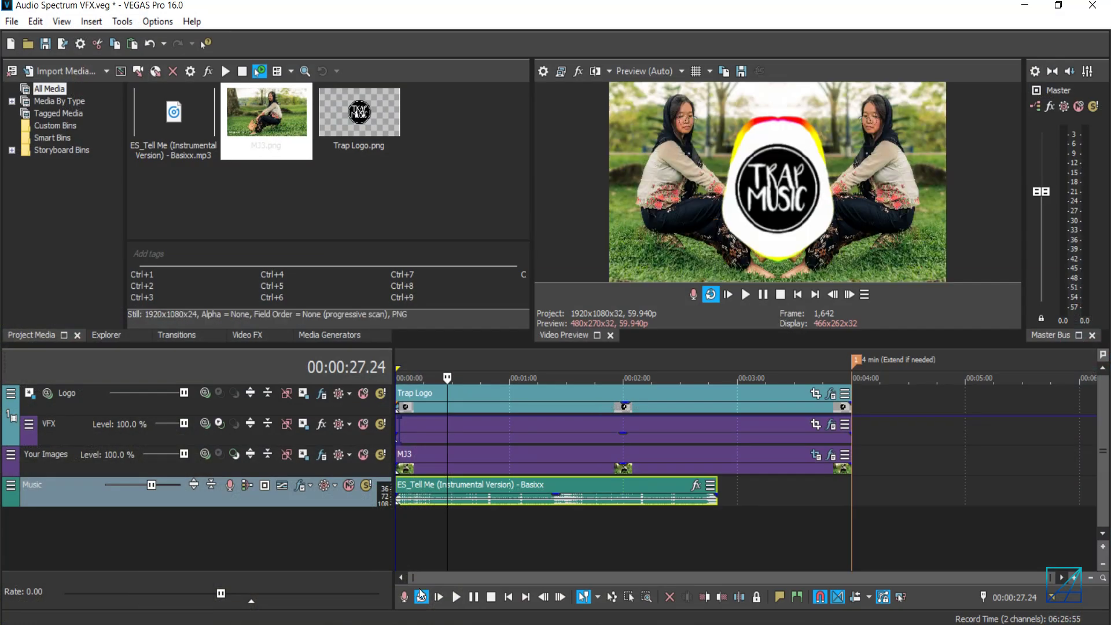
pyautogui.moveTo(404, 519); pyautogui.dragTo(414, 534)
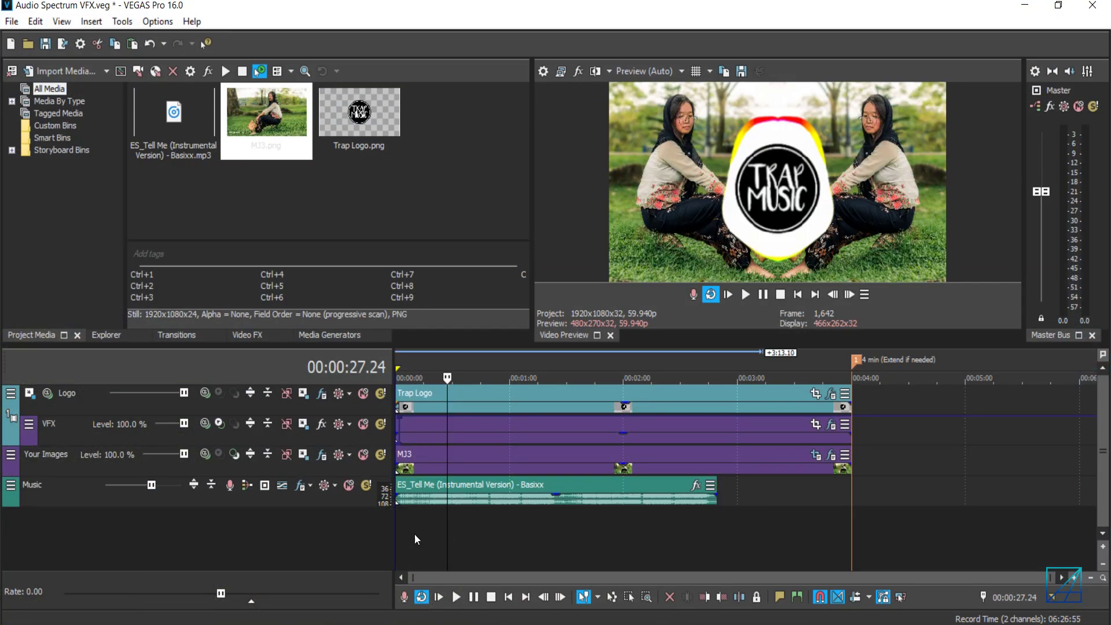
# - Delete the ES_Tell Me clip and move ES_Revolt - Luwaks onto the Music track
pyautogui.click(420, 493)
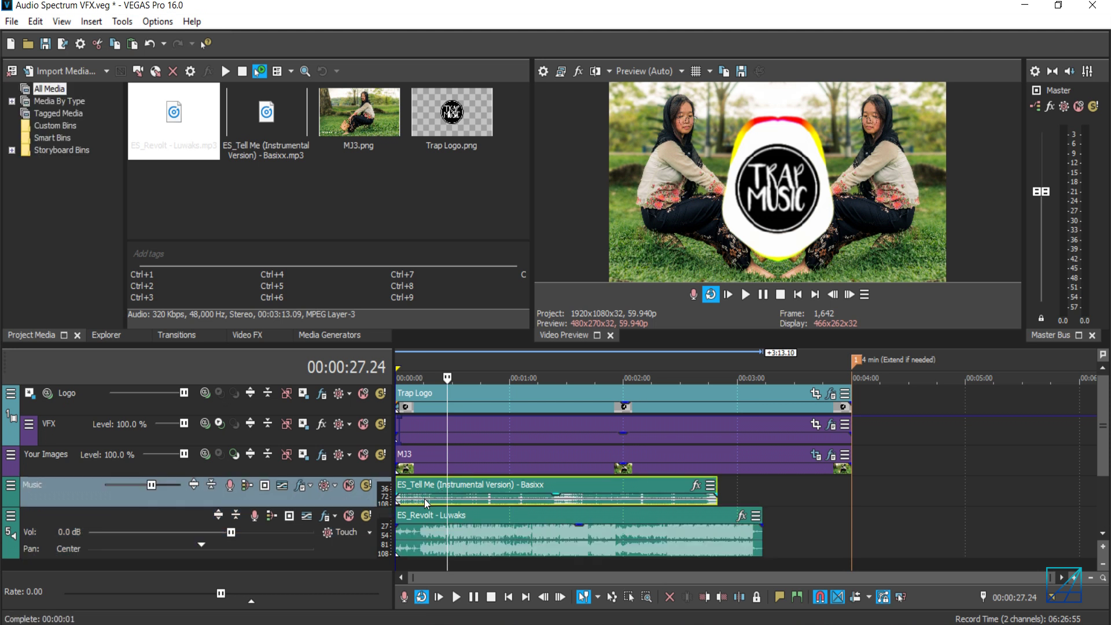
pyautogui.rightClick(425, 499)
pyautogui.click(461, 248)
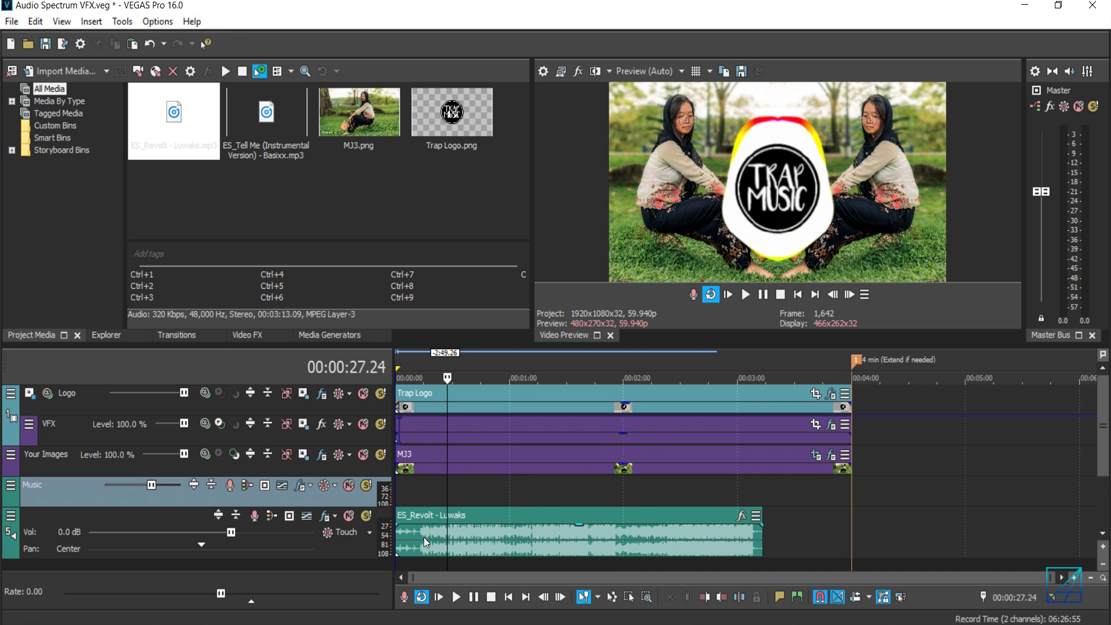
pyautogui.moveTo(423, 537); pyautogui.dragTo(401, 490)
# - Delete the leftover empty audio track and preview playback from about 33 seconds
pyautogui.rightClick(374, 529)
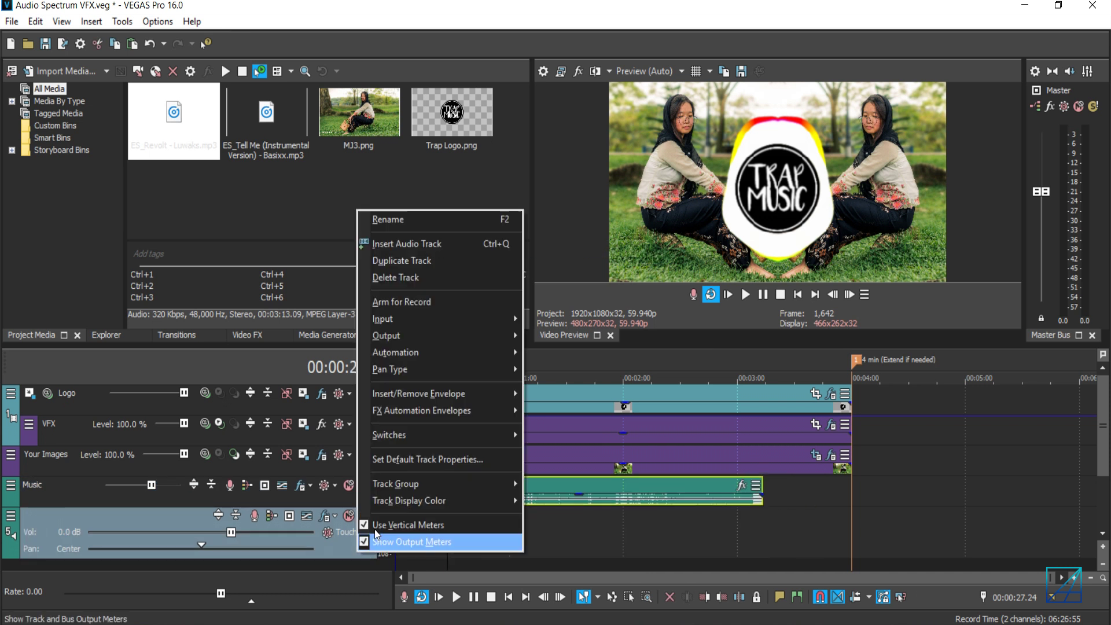
pyautogui.click(386, 278)
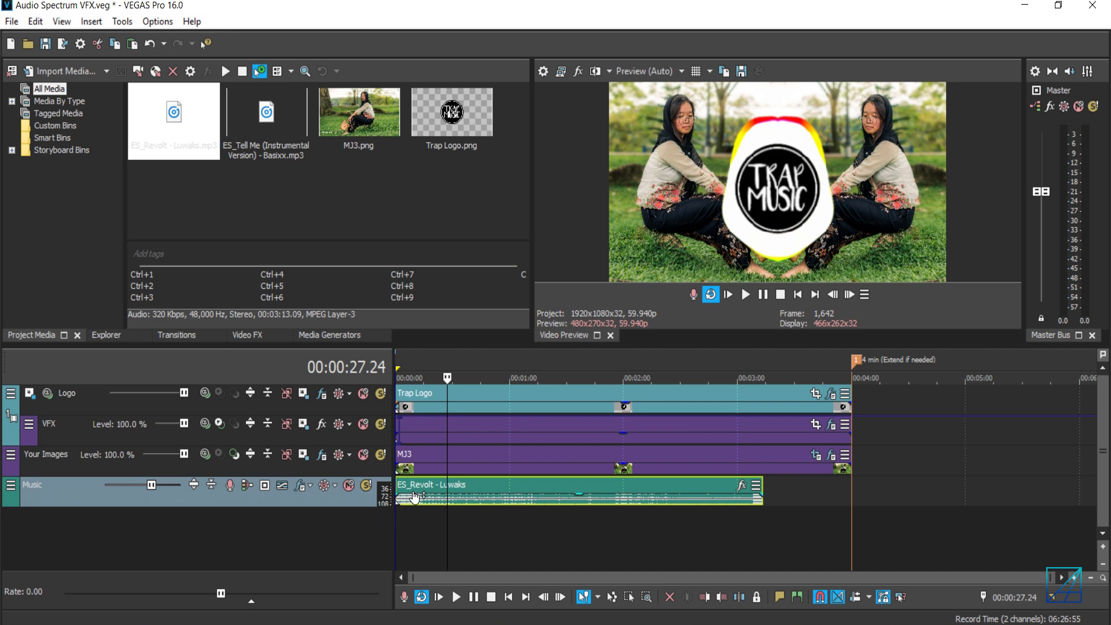
pyautogui.click(460, 471)
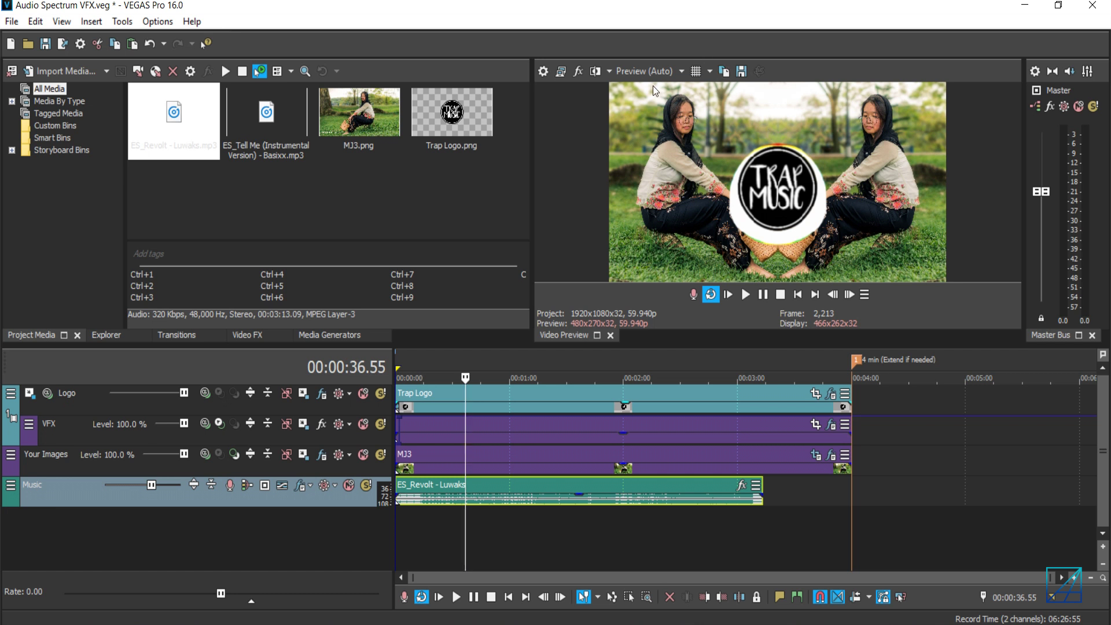
pyautogui.click(499, 501)
# - Loop the whole ES_Revolt clip and render it as AIFF with the Default Template
pyautogui.doubleClick(499, 501)
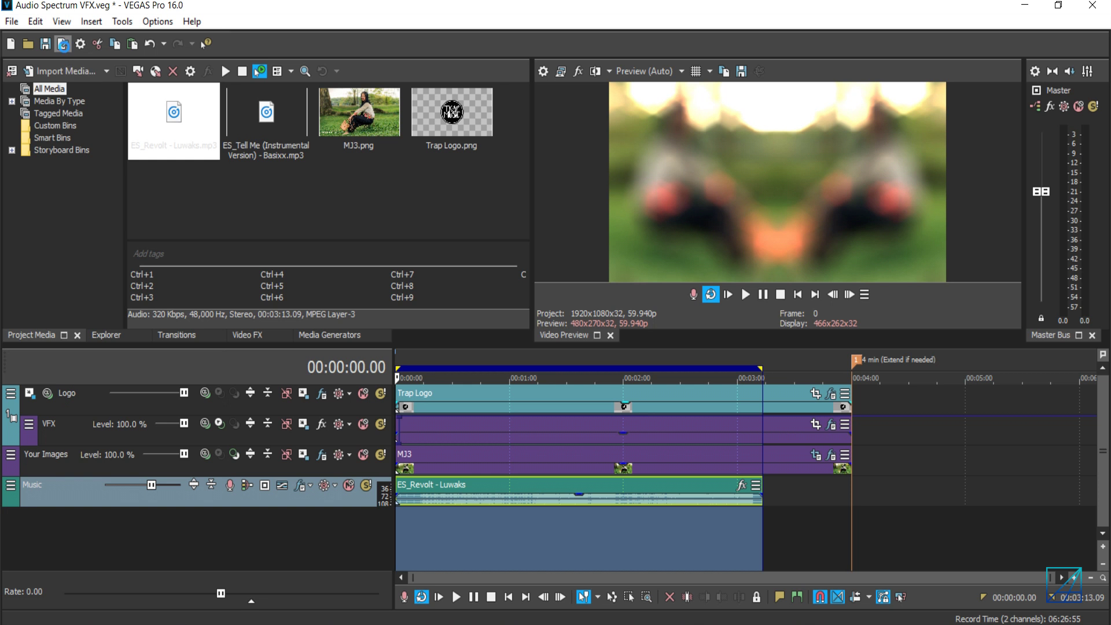
pyautogui.click(63, 44)
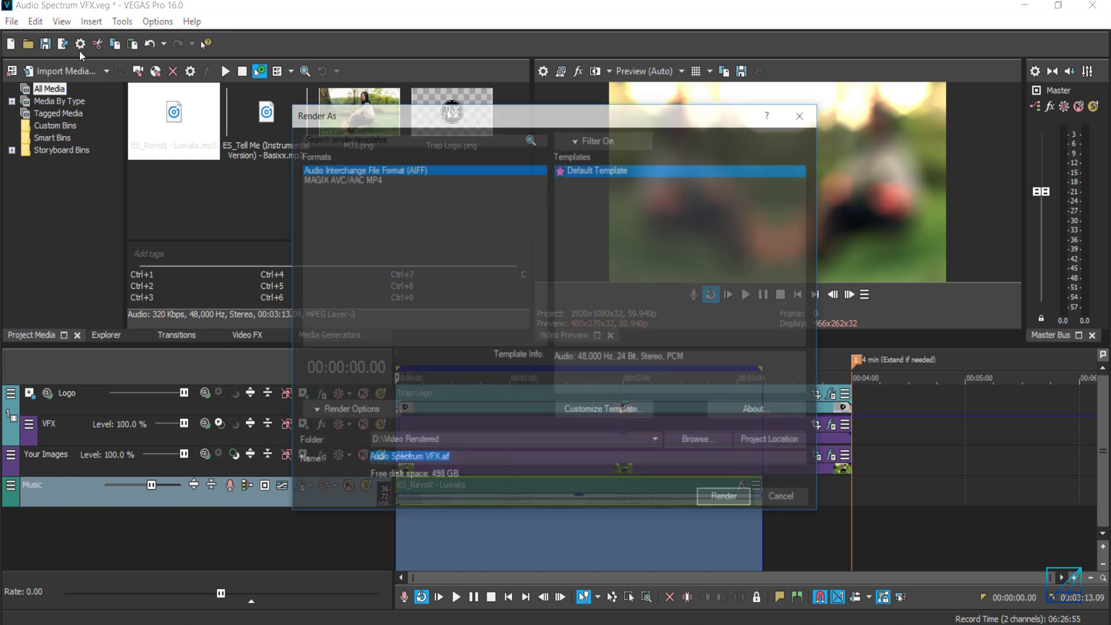
pyautogui.click(330, 171)
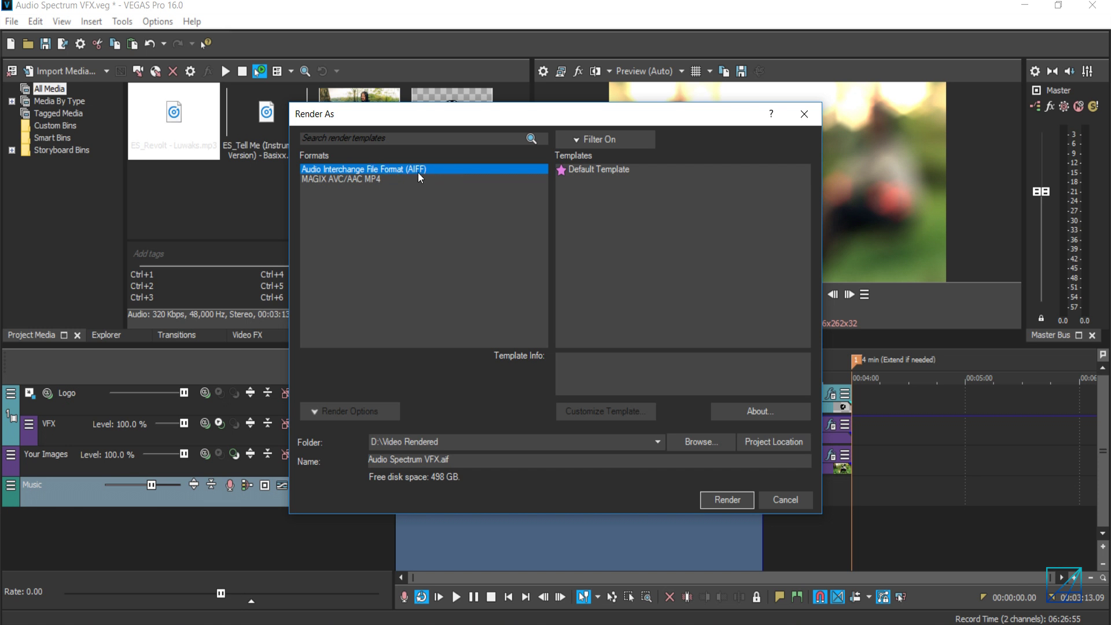
pyautogui.click(595, 170)
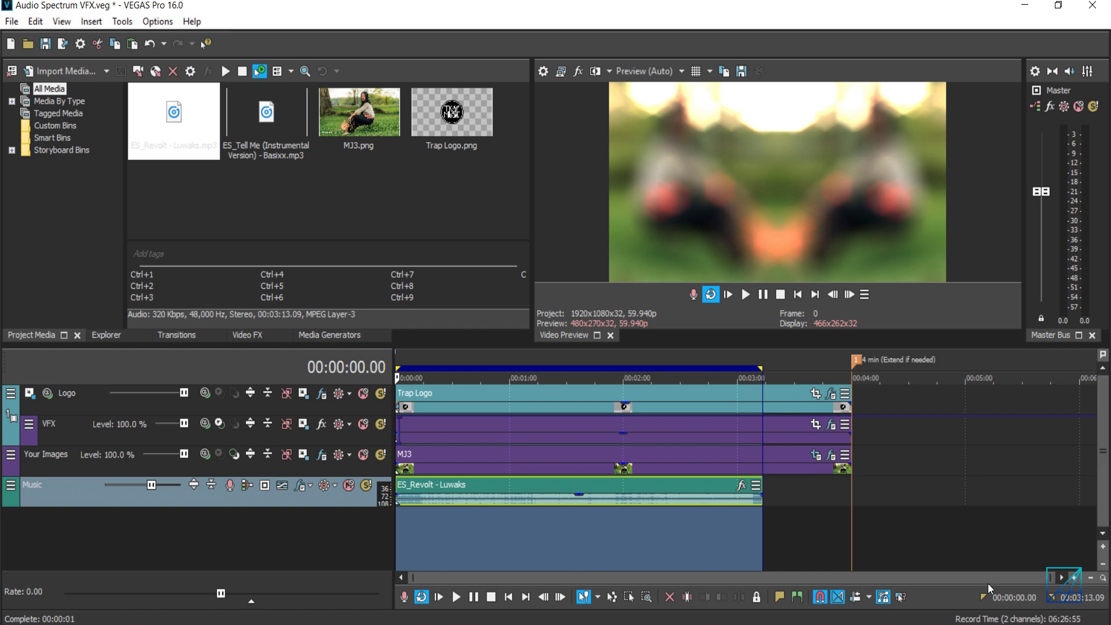
pyautogui.click(1104, 547)
# - Enlarge the timeline tracks and bring up the Logo track's BCC Sphere beat reactor settings
pyautogui.click(1105, 548)
pyautogui.click(1104, 547)
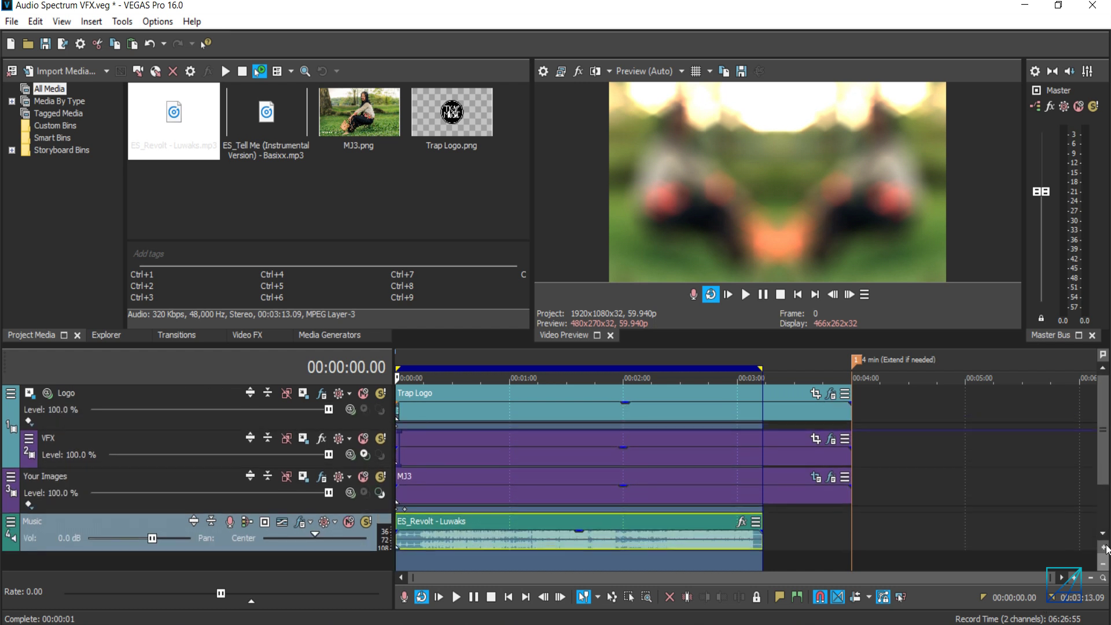
pyautogui.click(1104, 547)
pyautogui.click(1104, 548)
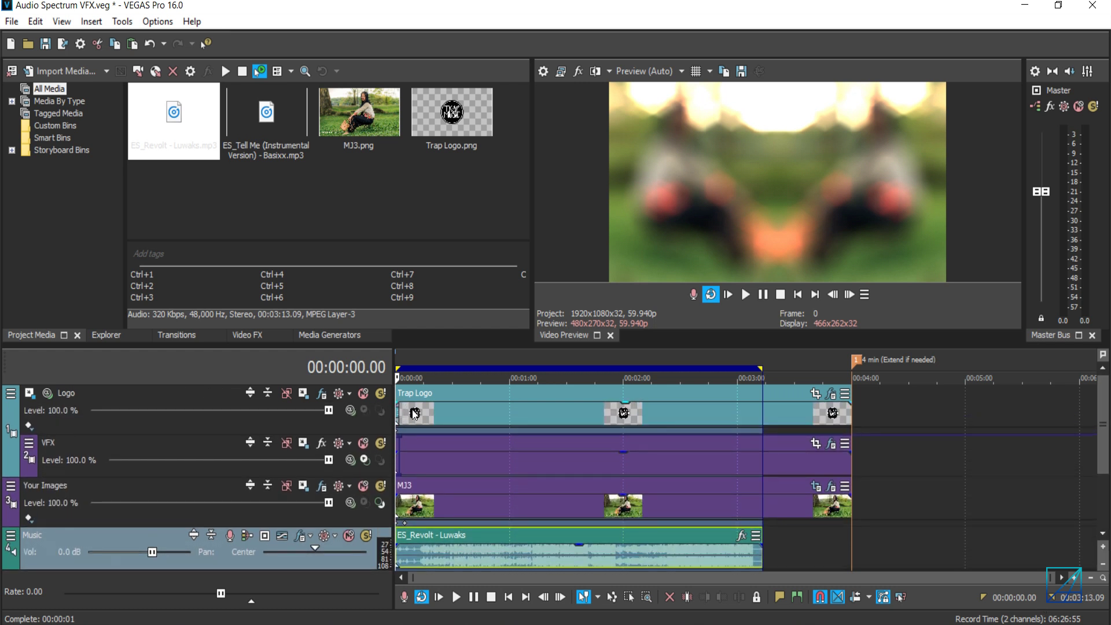
pyautogui.click(237, 420)
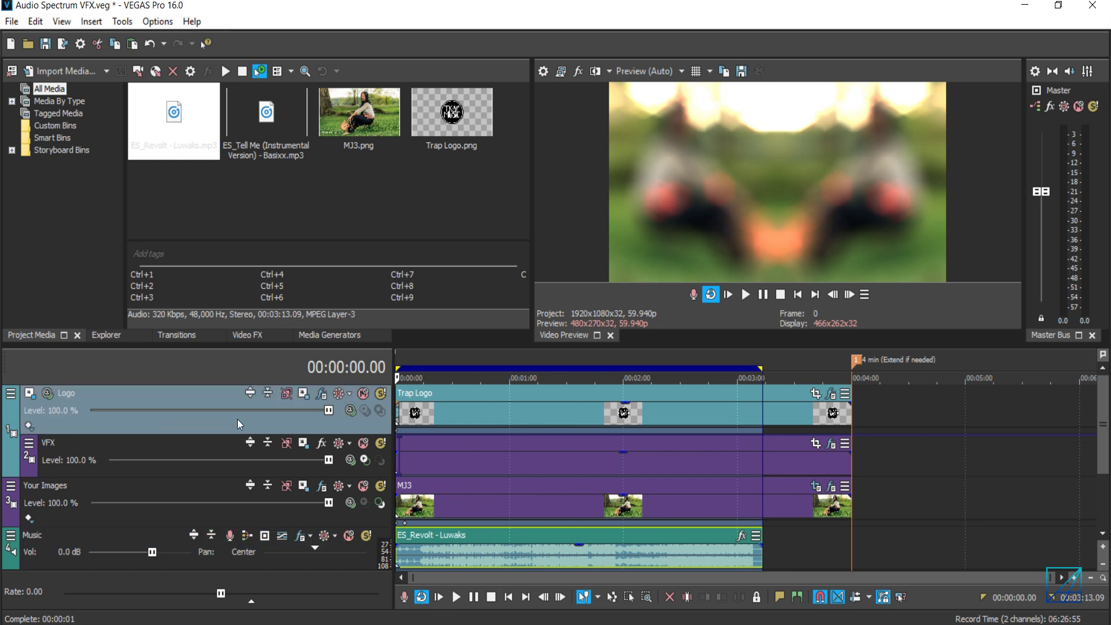
pyautogui.click(322, 394)
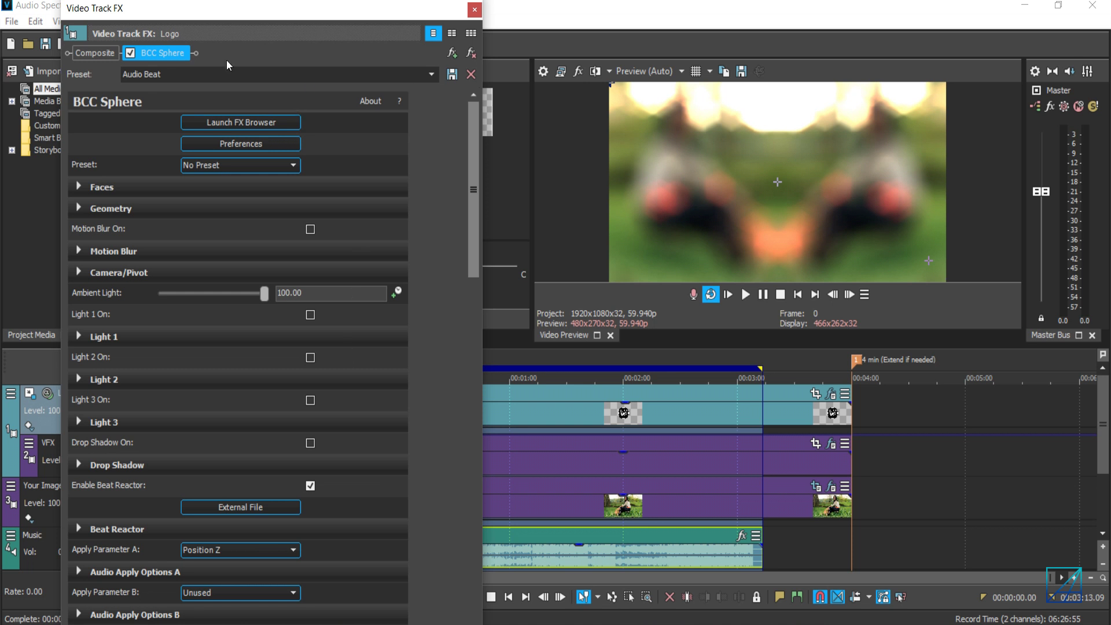
pyautogui.moveTo(220, 12); pyautogui.dragTo(266, 12)
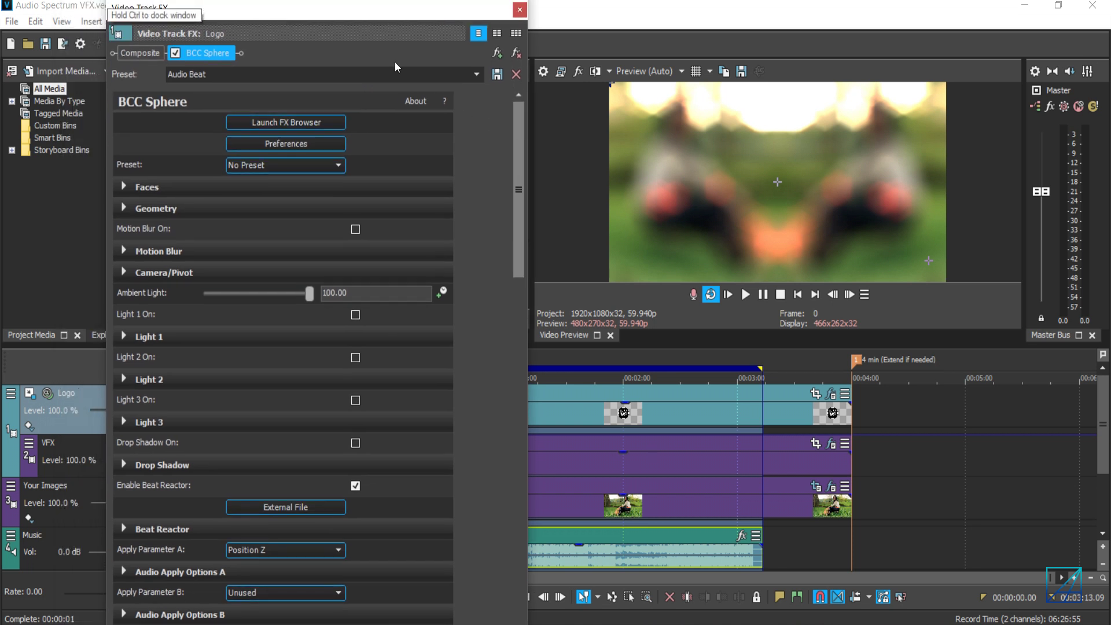
pyautogui.moveTo(521, 144); pyautogui.dragTo(513, 452)
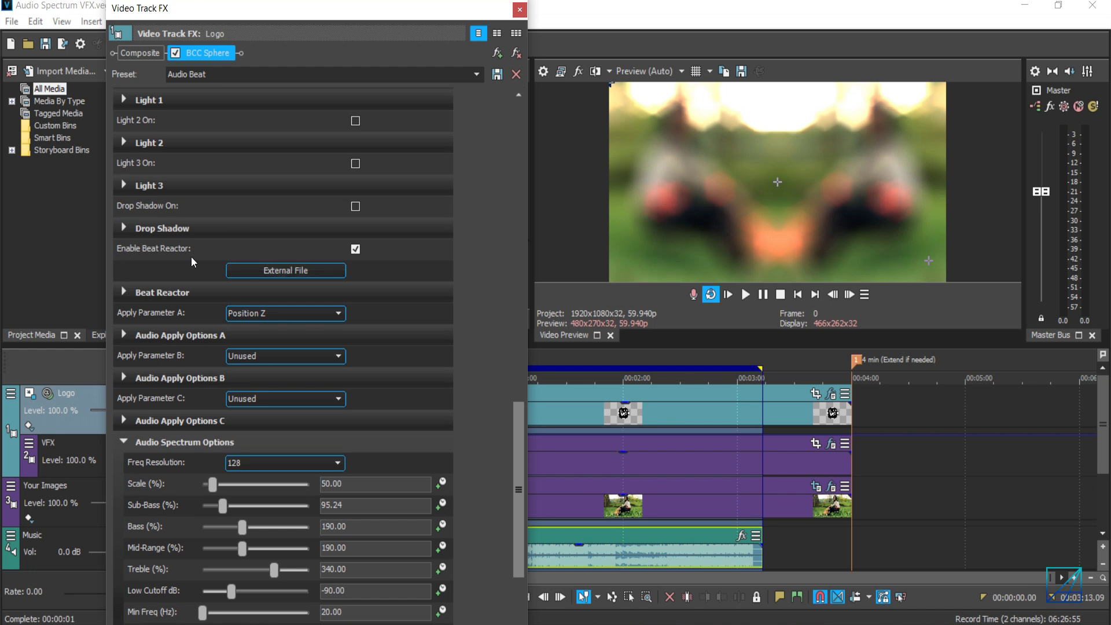
# - Load Audio Spectrum VFX.aif from Desktop > Video Rendered as the beat reactor's external file
pyautogui.click(283, 271)
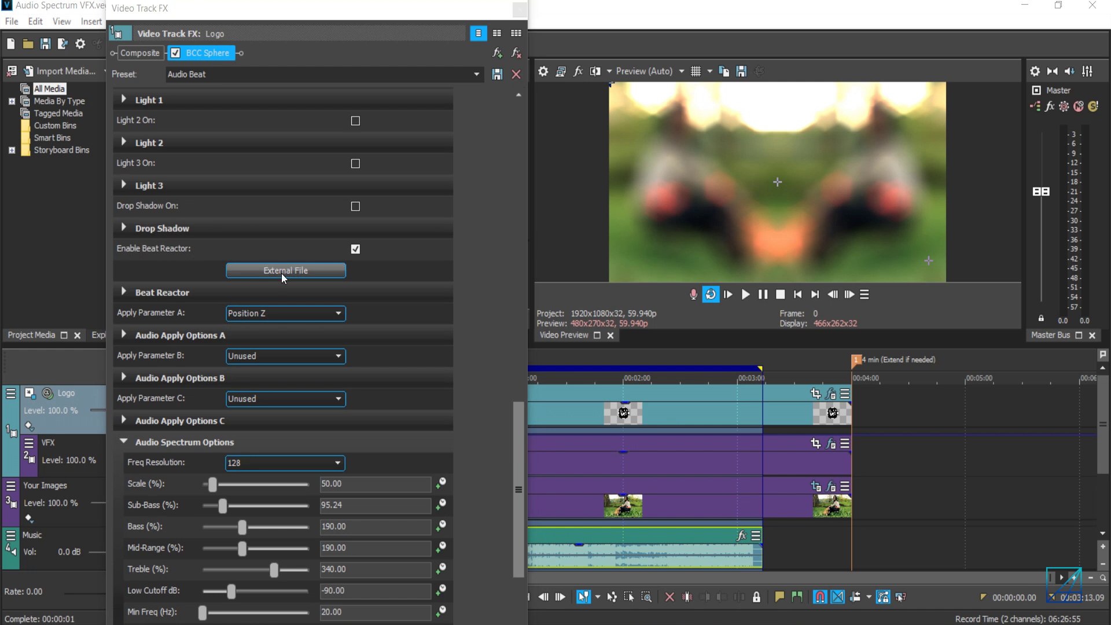
pyautogui.moveTo(210, 276); pyautogui.dragTo(214, 124)
pyautogui.click(165, 134)
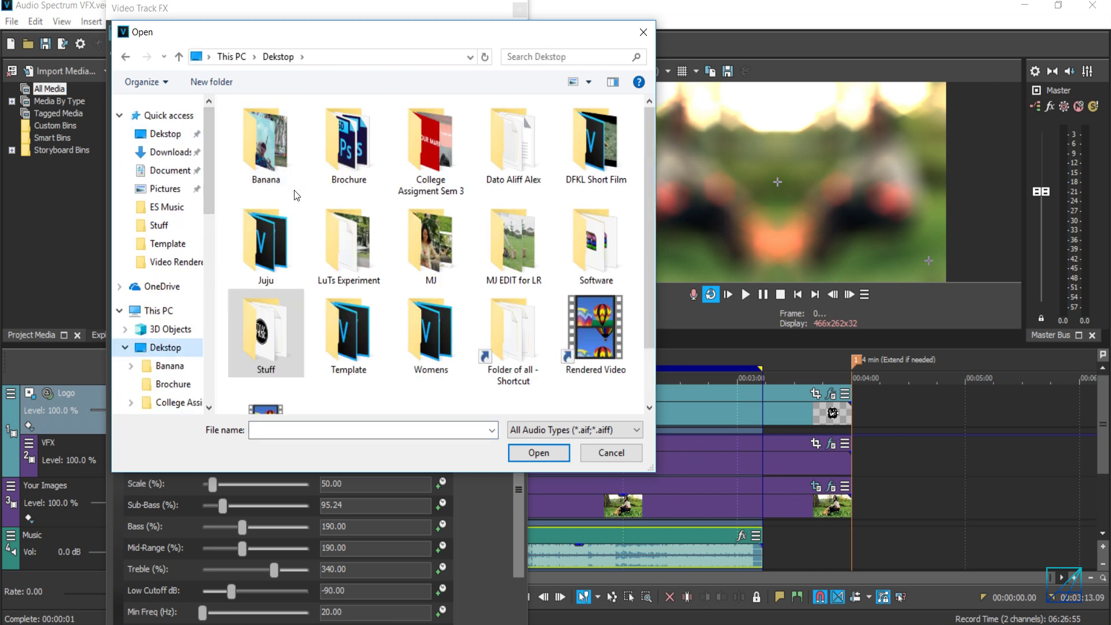
pyautogui.moveTo(647, 203); pyautogui.dragTo(638, 248)
pyautogui.doubleClick(602, 266)
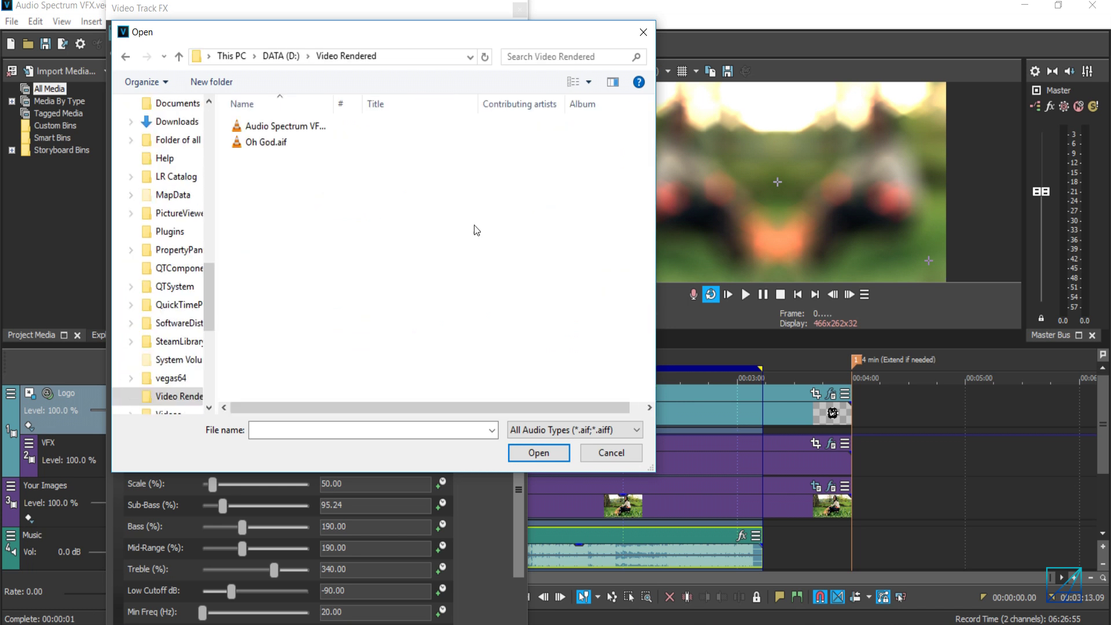
pyautogui.click(301, 127)
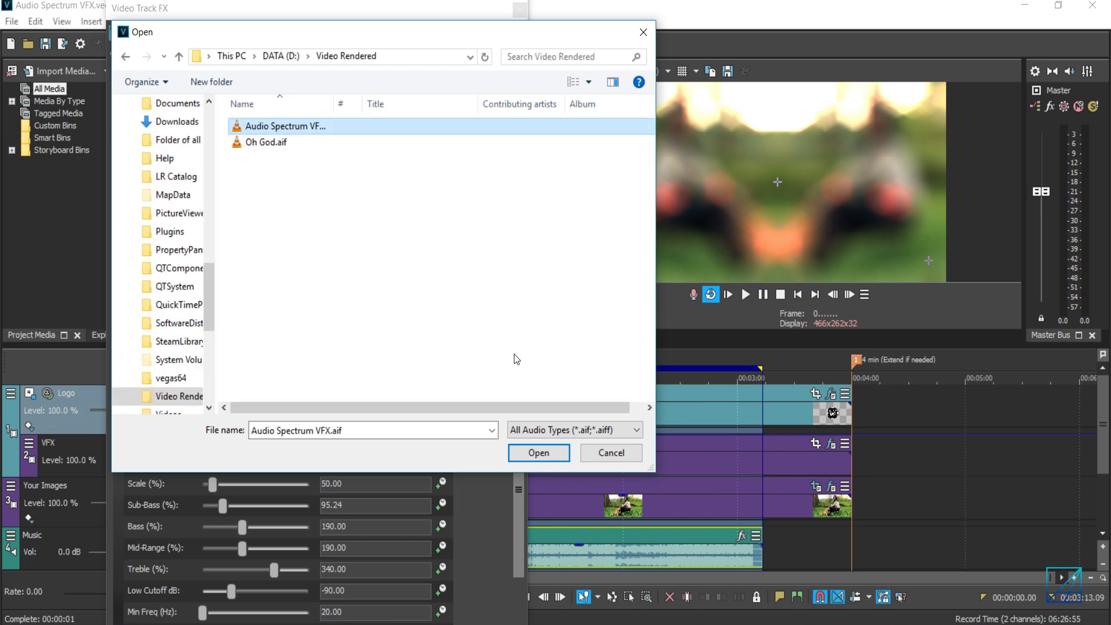
pyautogui.click(544, 453)
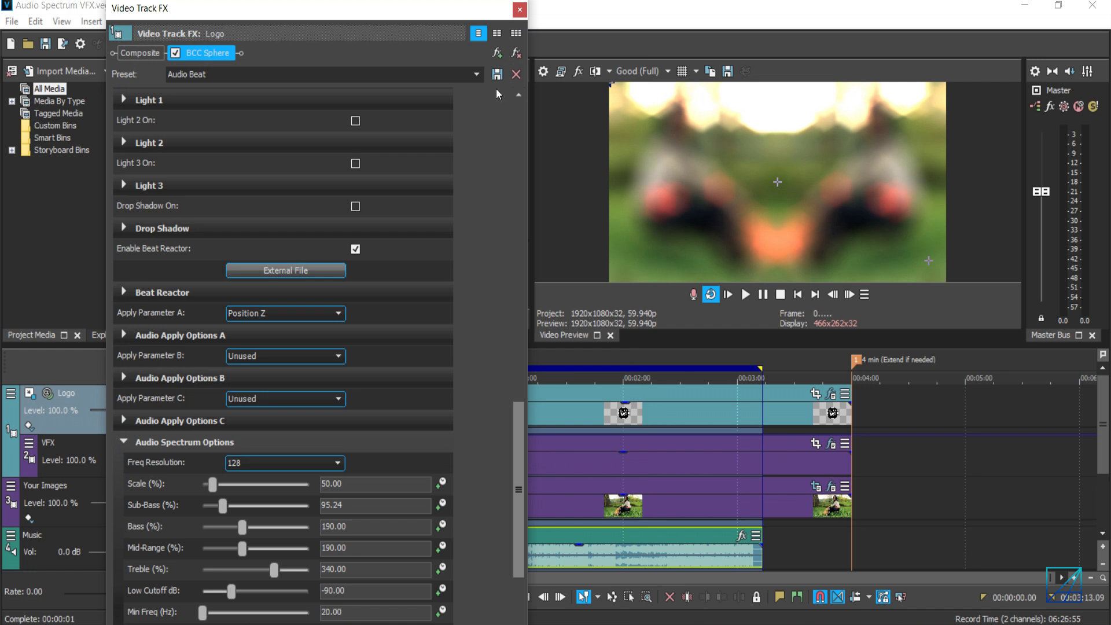
# - Point the VFX event's BCC Scatterize beat reactor at Audio Spectrum VFX.aif and close its window
pyautogui.click(519, 9)
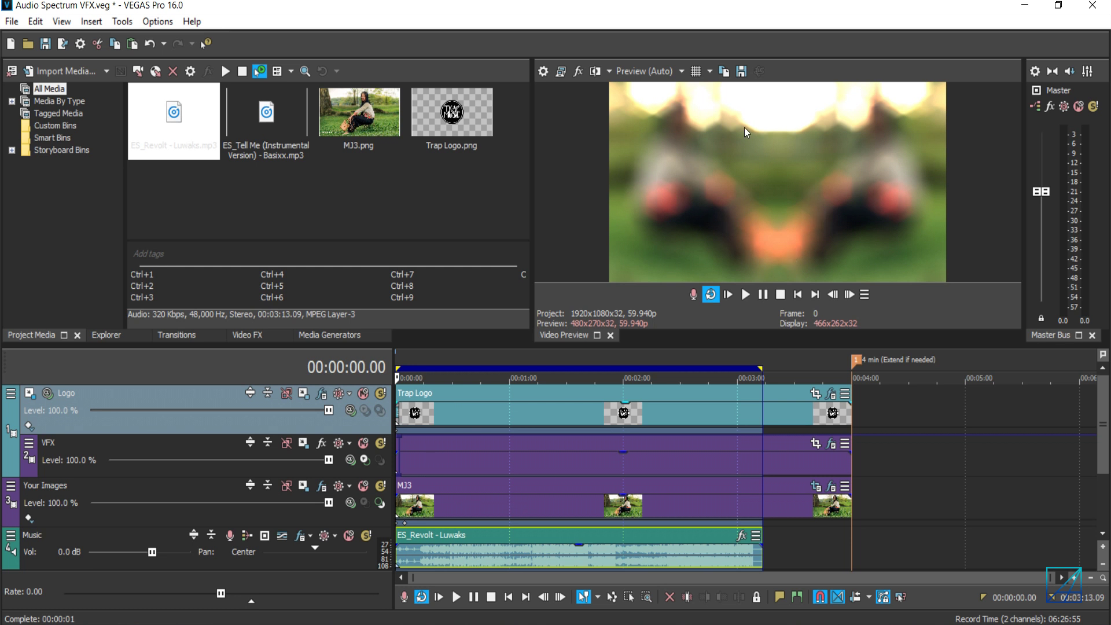
pyautogui.click(114, 447)
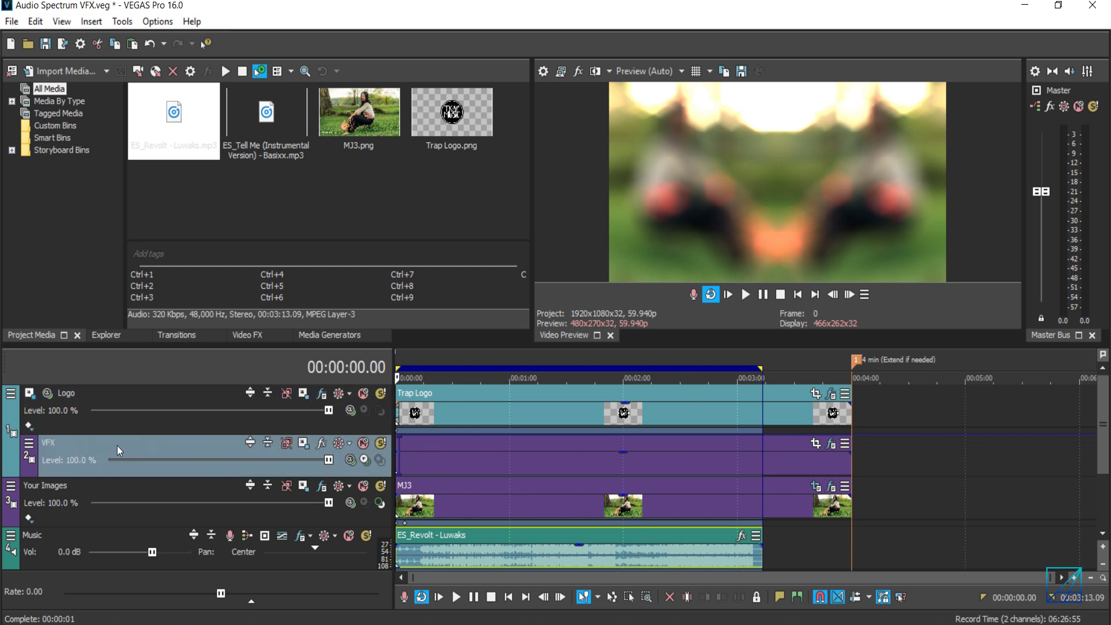
pyautogui.click(830, 446)
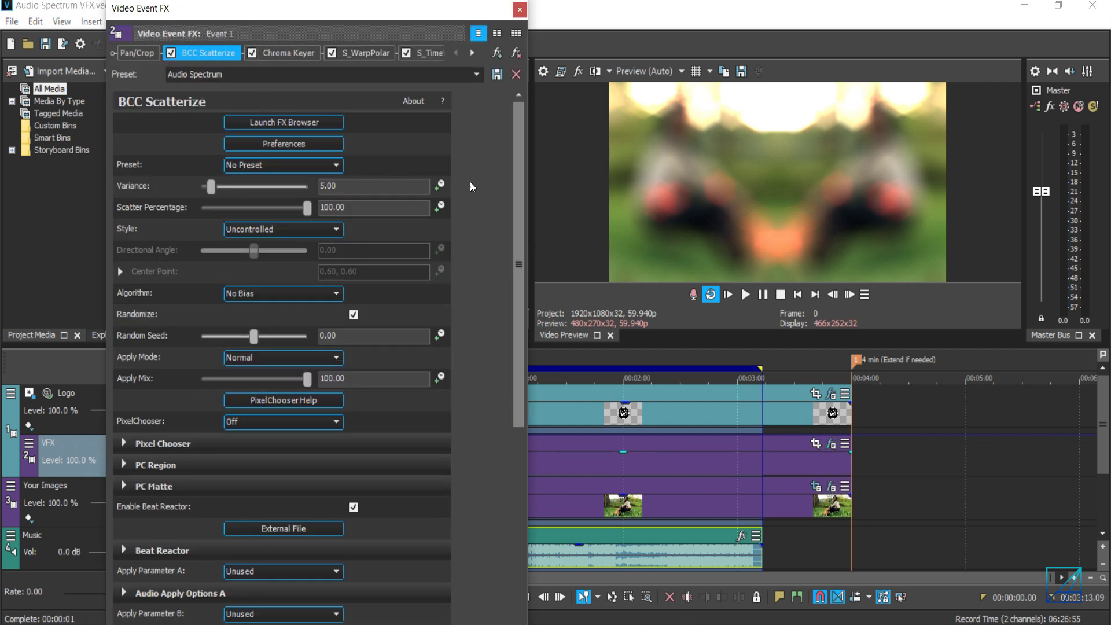
pyautogui.moveTo(521, 178); pyautogui.dragTo(496, 432)
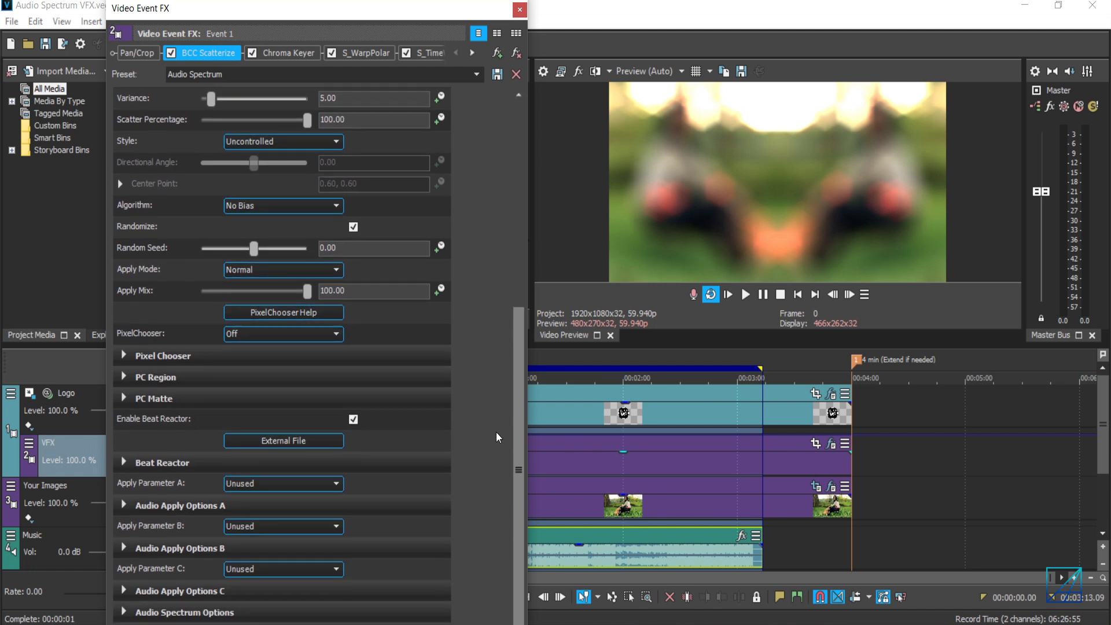
pyautogui.click(307, 441)
pyautogui.click(301, 125)
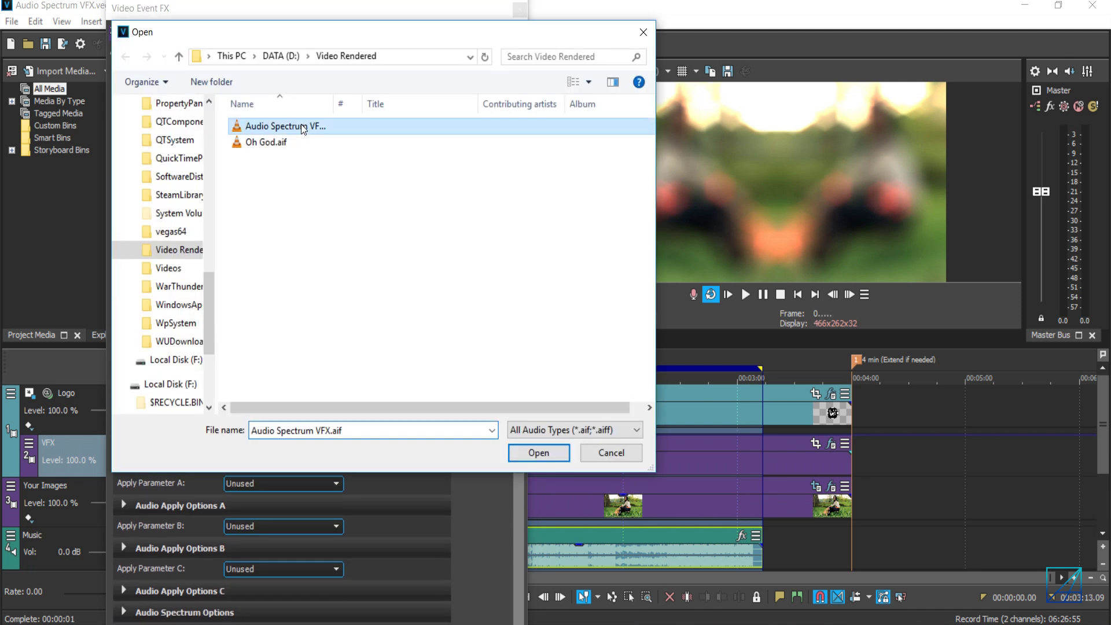
pyautogui.click(552, 454)
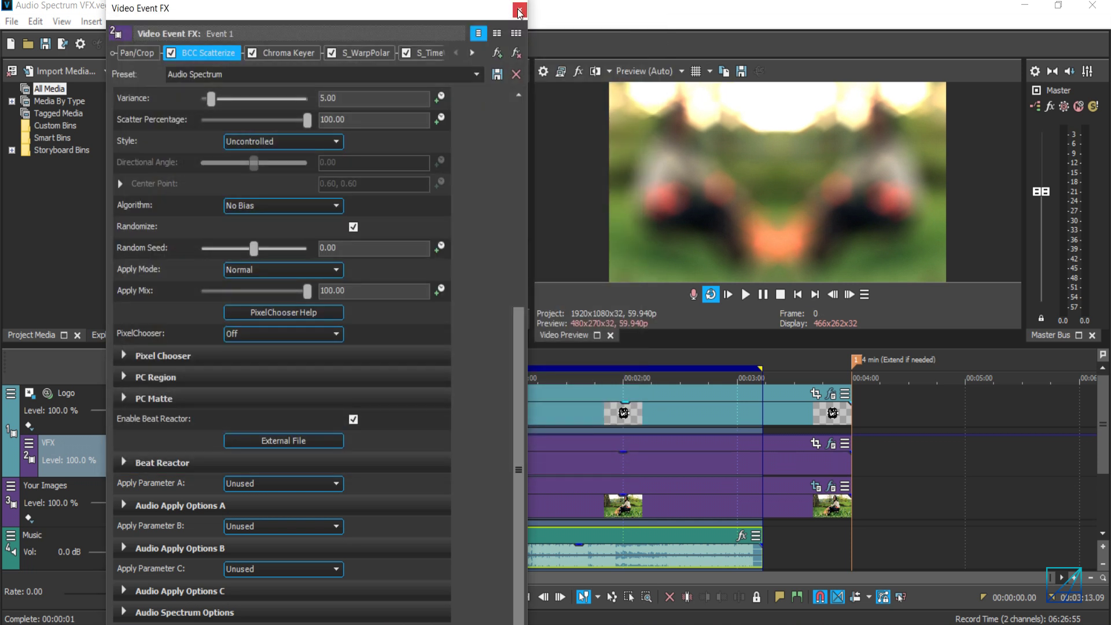
pyautogui.click(519, 10)
pyautogui.click(432, 467)
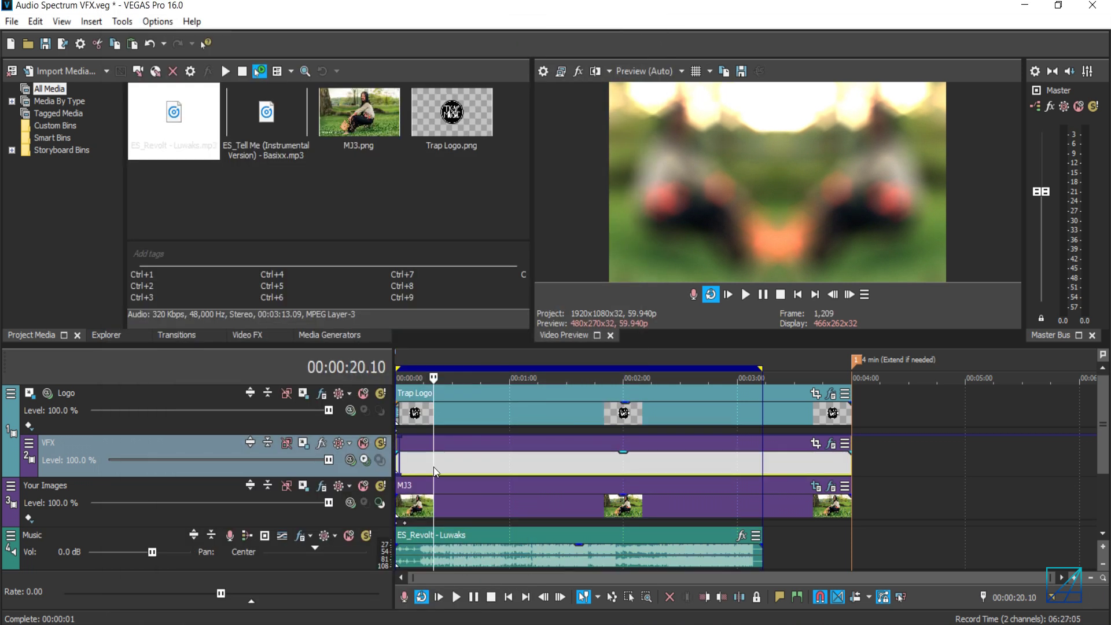
# - Preview the logo over the mirrored photo, then view the FHD 60 (1920x1080, 59.940 fps) project video settings
pyautogui.press('space')
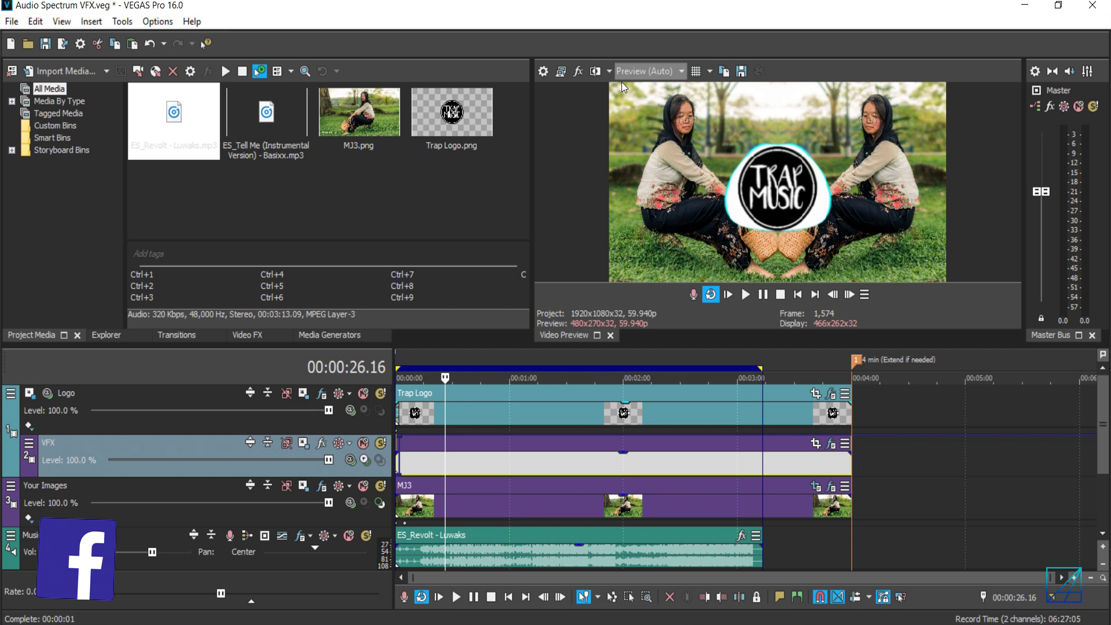
pyautogui.click(556, 74)
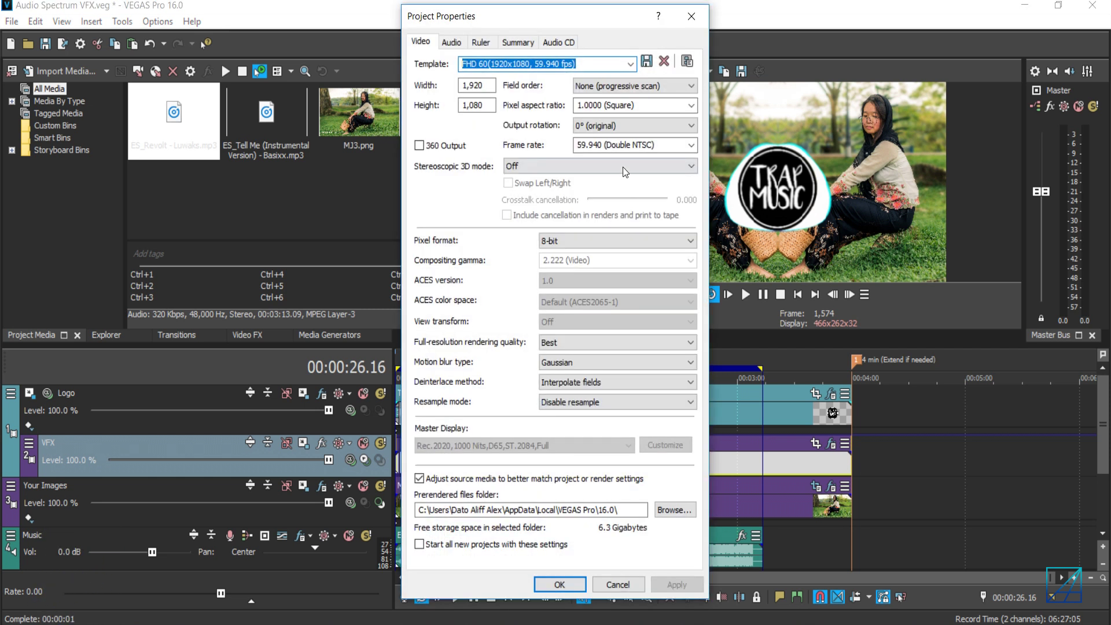
pyautogui.moveTo(589, 26); pyautogui.dragTo(440, 30)
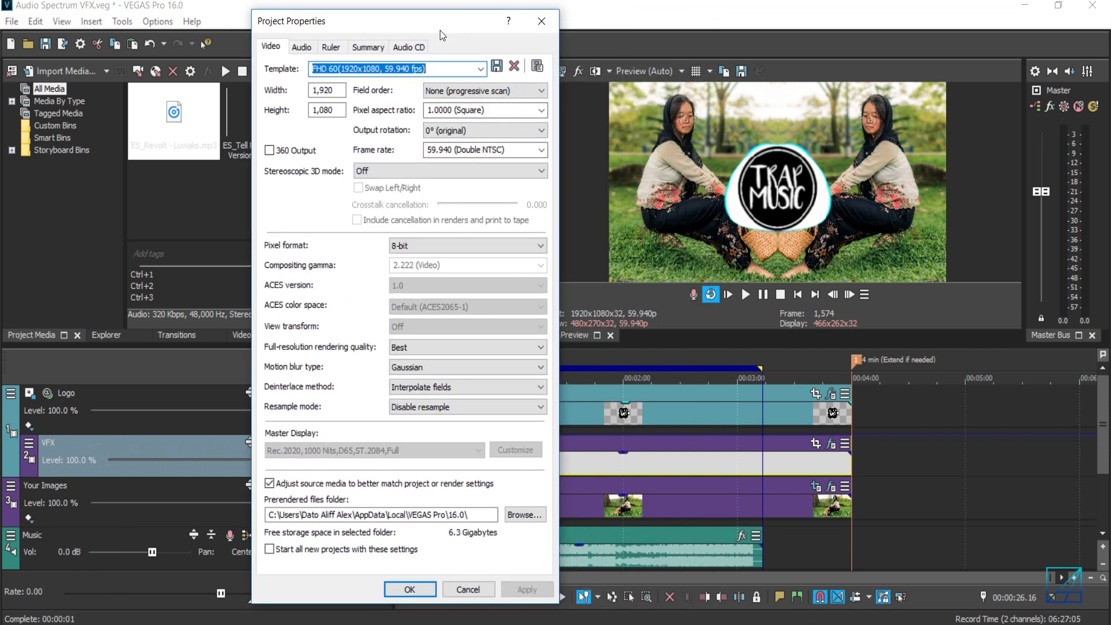